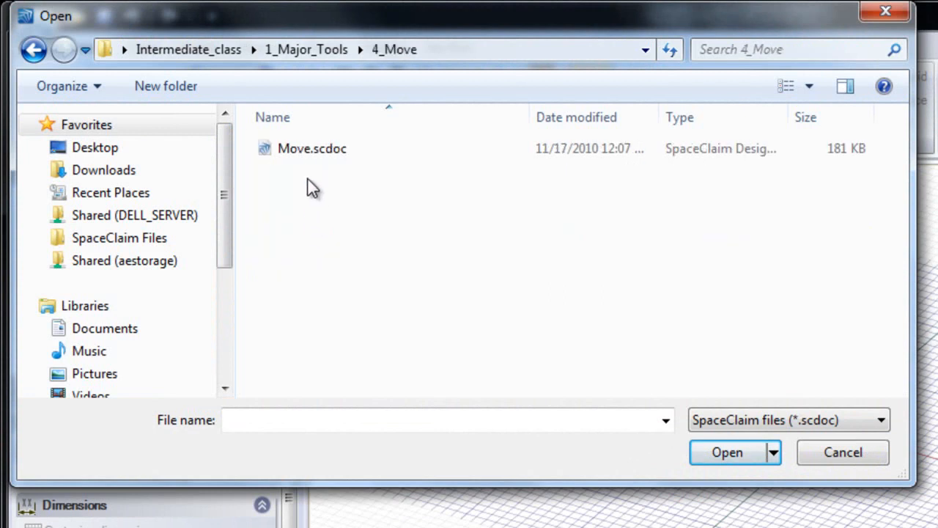
# - Open Move.scdoc and expand the Bracket and both Slider components to list their solids
pyautogui.doubleClick(307, 150)
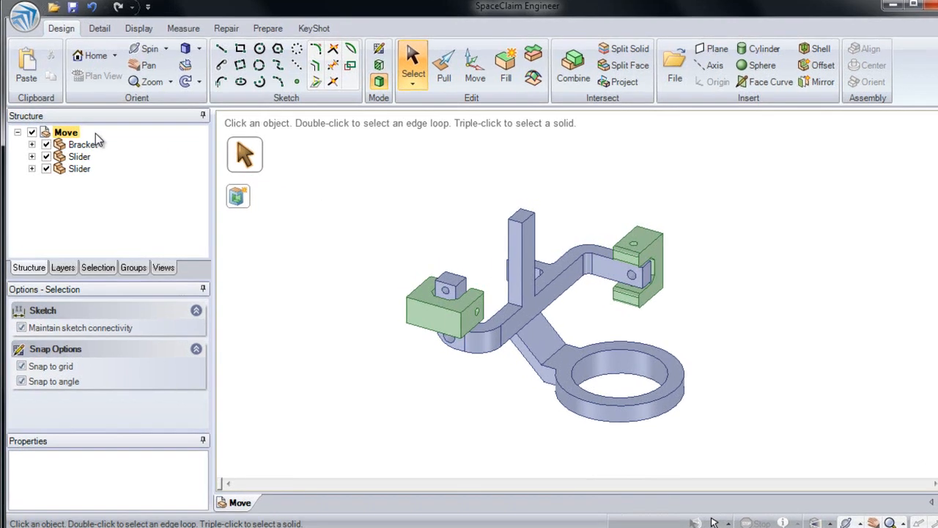
pyautogui.click(89, 145)
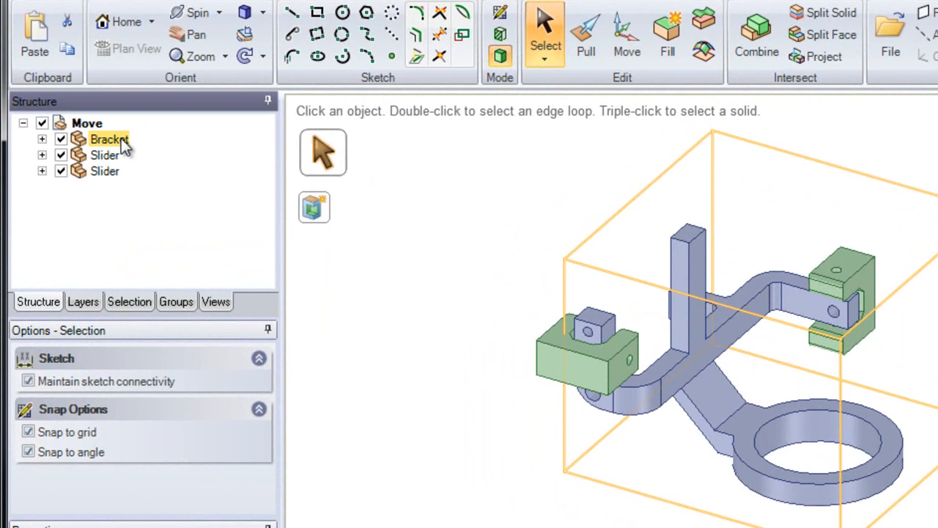
pyautogui.click(42, 139)
pyautogui.click(117, 159)
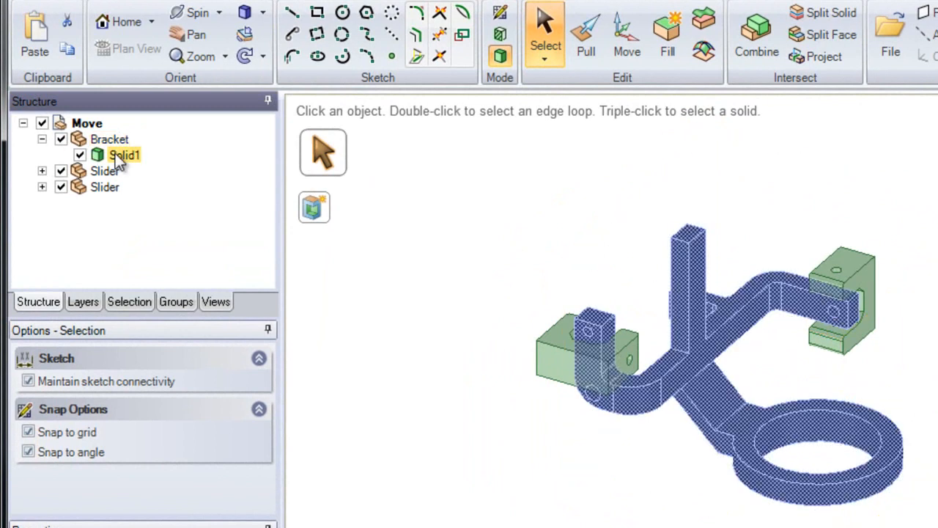
pyautogui.click(42, 171)
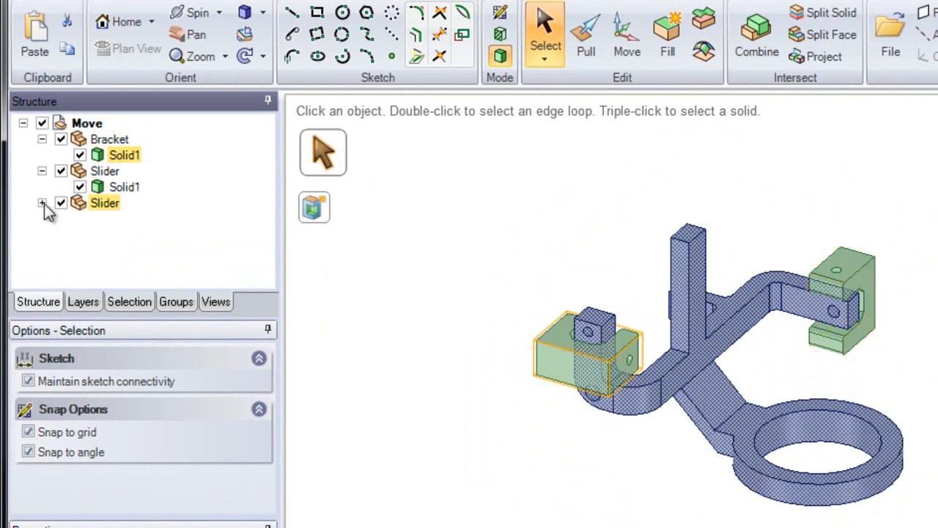
pyautogui.click(42, 203)
# - Highlight the solid of each Slider component in turn to identify it in the model, and clear the selection
pyautogui.click(106, 218)
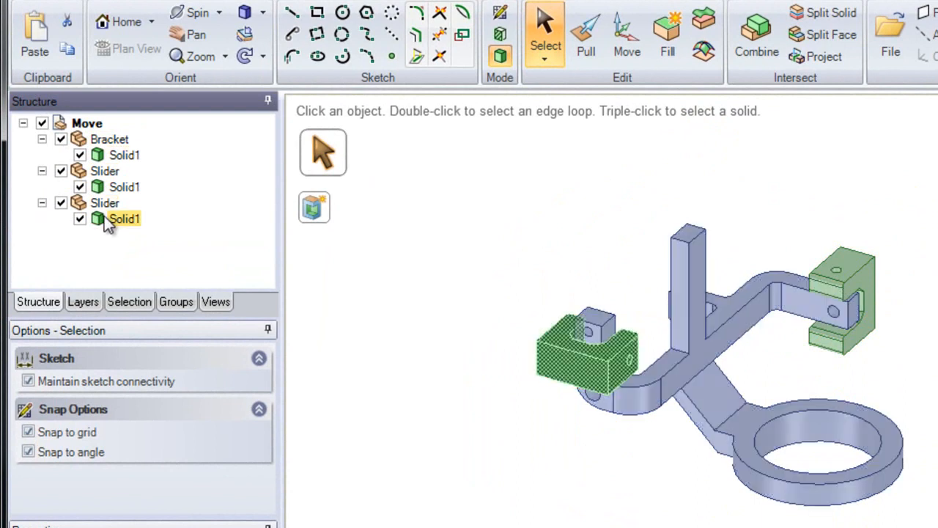
pyautogui.click(111, 189)
pyautogui.click(122, 220)
pyautogui.click(122, 185)
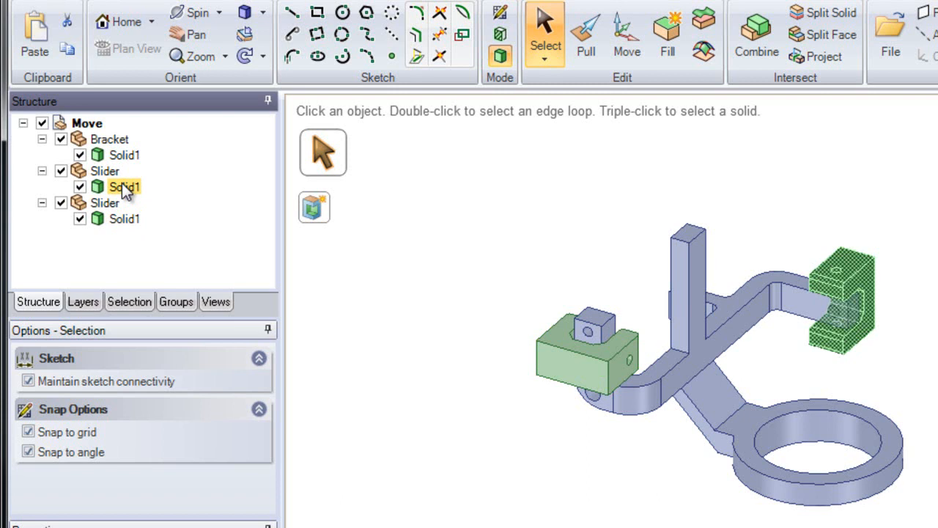
pyautogui.click(108, 174)
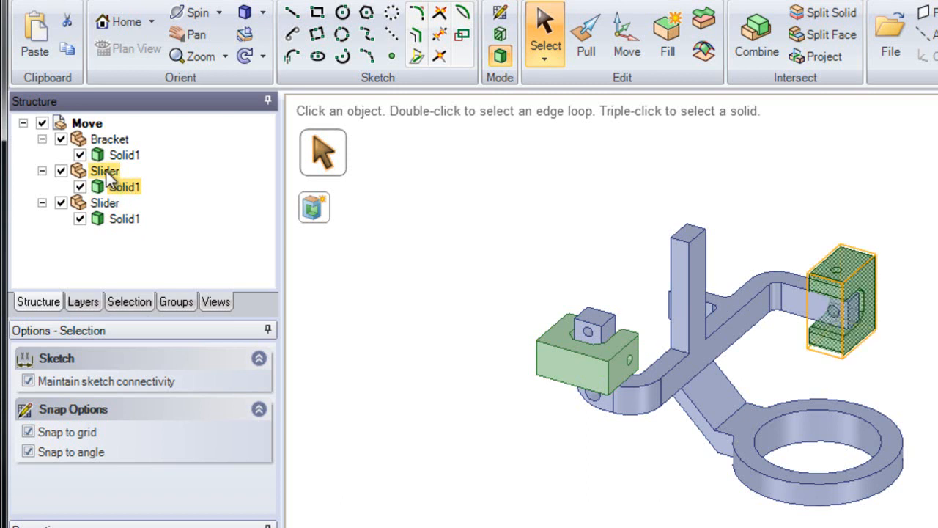
pyautogui.click(409, 199)
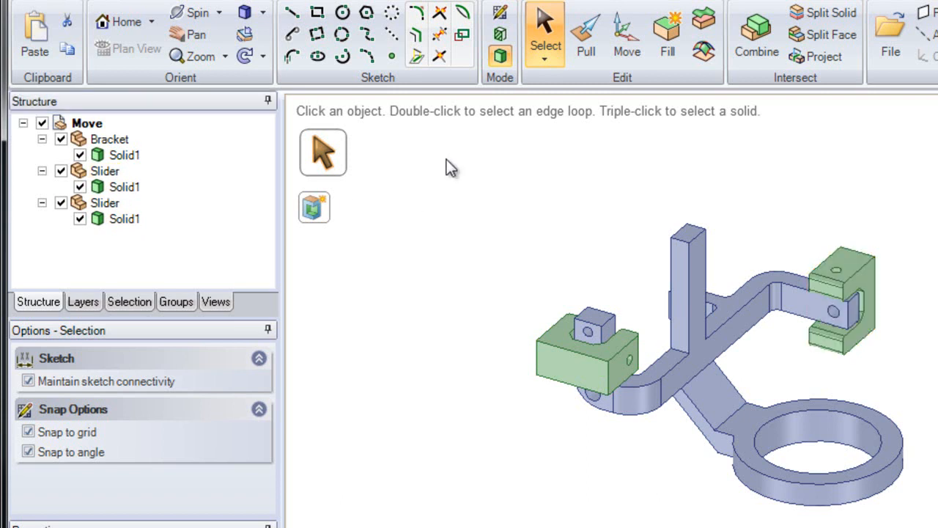
# - Try to pull the long front face of the horizontal slider block outward, and clear the selection
pyautogui.click(576, 57)
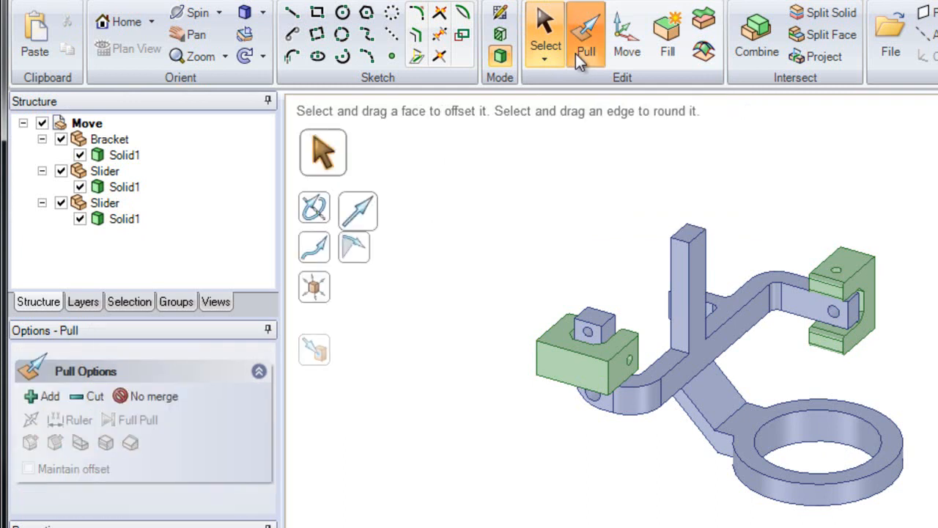
pyautogui.click(594, 366)
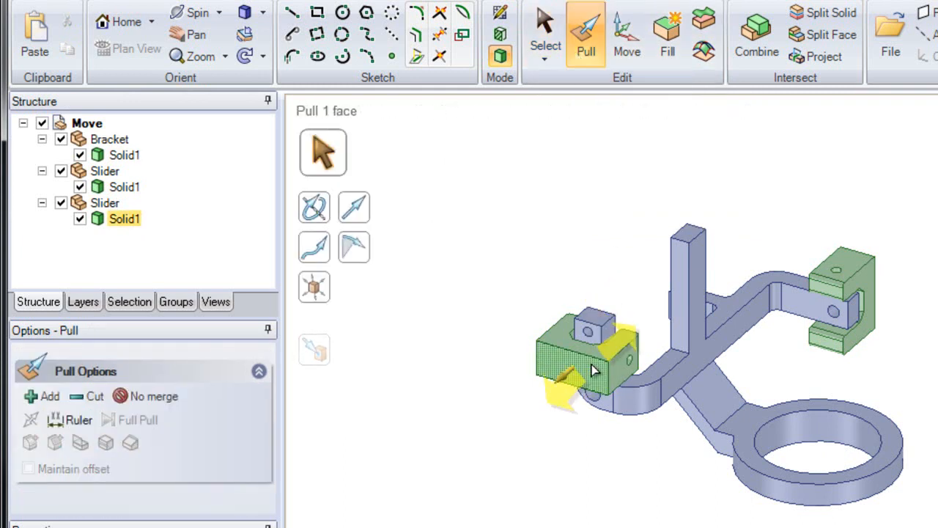
pyautogui.moveTo(566, 389)
pyautogui.mouseDown()
pyautogui.moveTo(485, 441)
pyautogui.moveTo(528, 385)
pyautogui.moveTo(585, 355)
pyautogui.moveTo(577, 374)
pyautogui.moveTo(505, 413)
pyautogui.moveTo(489, 443)
pyautogui.moveTo(503, 412)
pyautogui.moveTo(579, 363)
pyautogui.moveTo(557, 398)
pyautogui.mouseUp()
pyautogui.press('Escape')
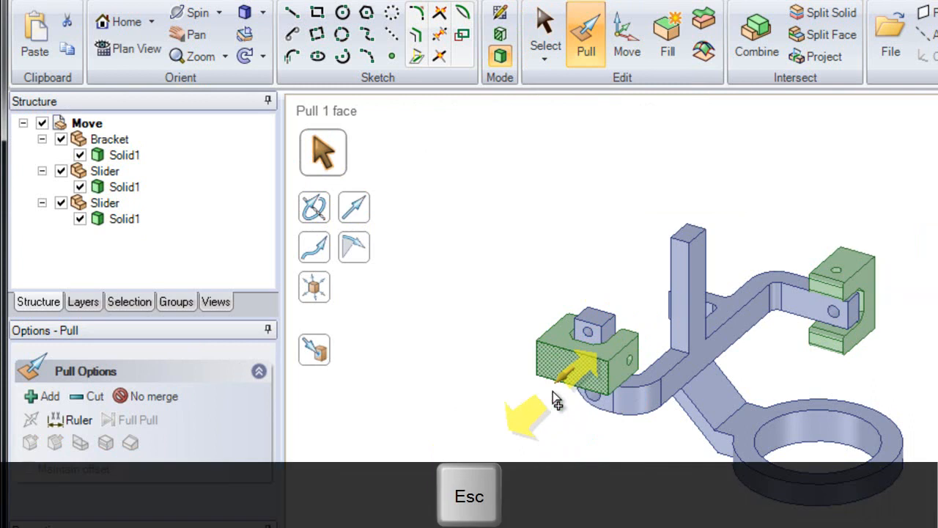
pyautogui.press('Escape')
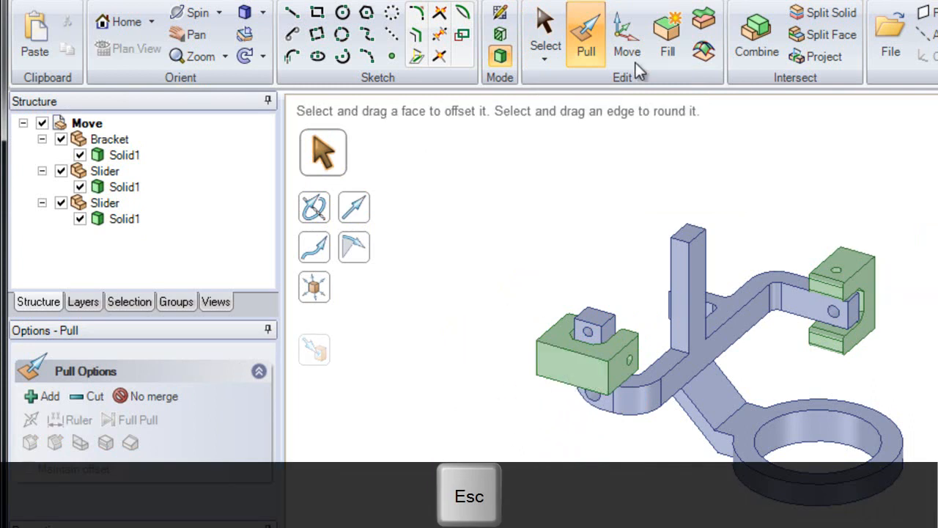
# - Try to move the solid body of the upright slider inward along the bracket arm, undo the move and deselect it
pyautogui.click(629, 53)
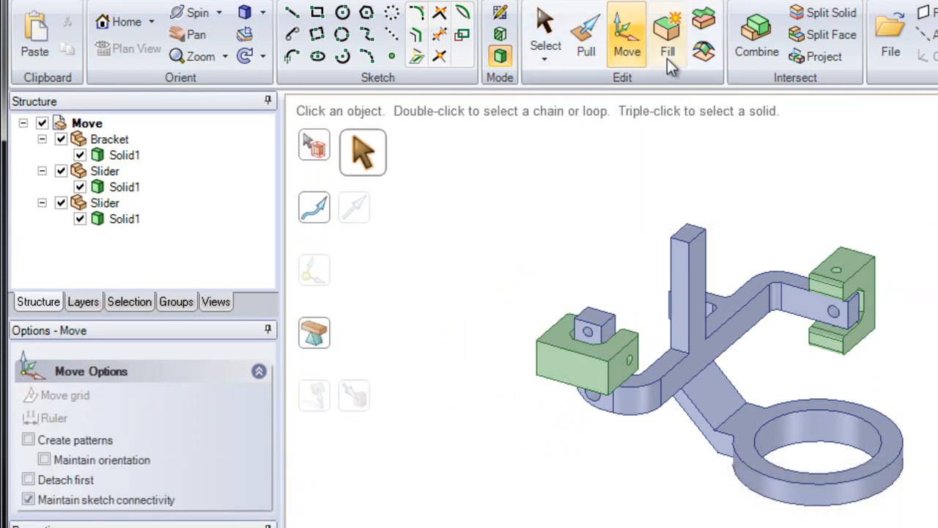
pyautogui.scroll(5, 828, 330)
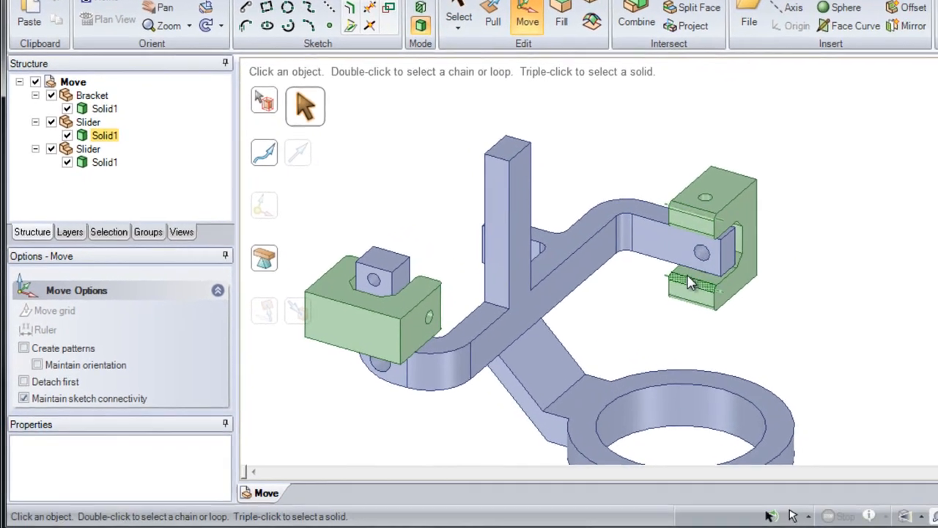
pyautogui.keyDown('shift'); pyautogui.moveTo(784, 335); pyautogui.dragTo(856, 307, button='middle'); pyautogui.keyUp('shift')
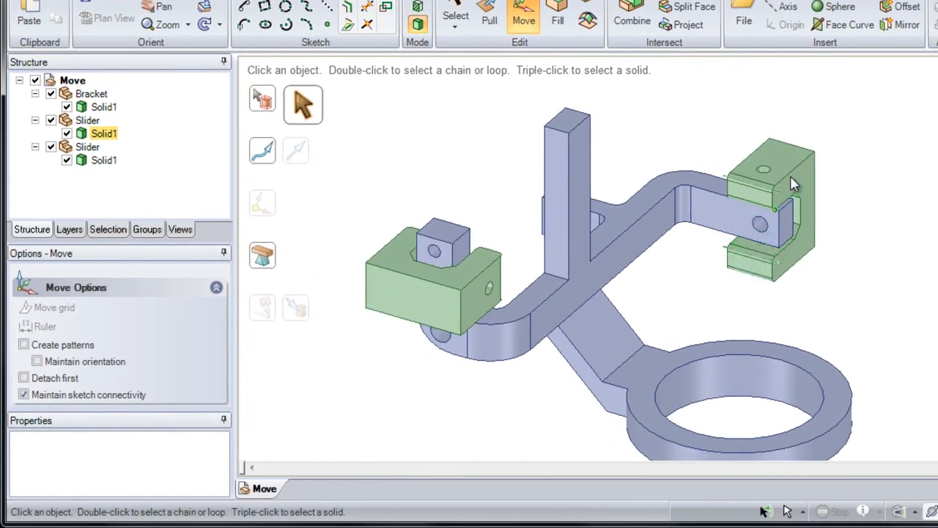
pyautogui.tripleClick(794, 163)
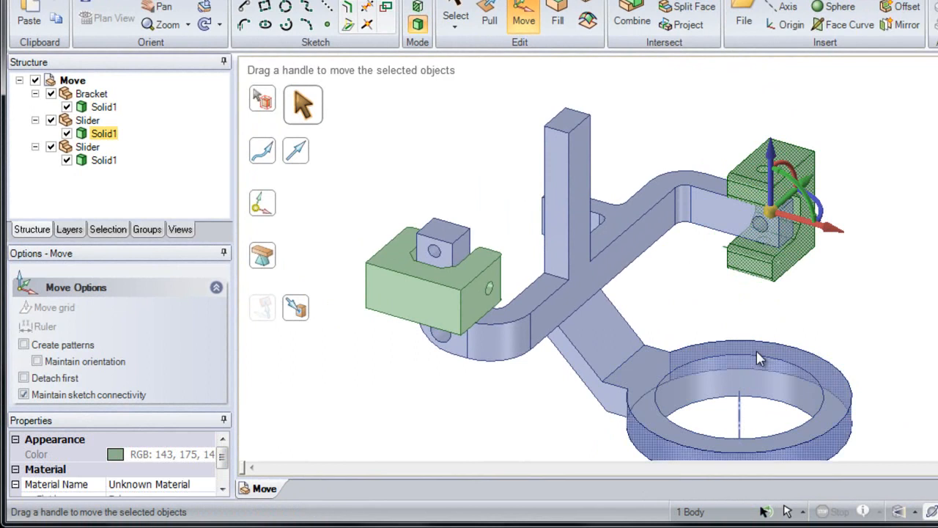
pyautogui.moveTo(829, 232); pyautogui.dragTo(781, 216)
pyautogui.hotkey('ctrl', 'z')
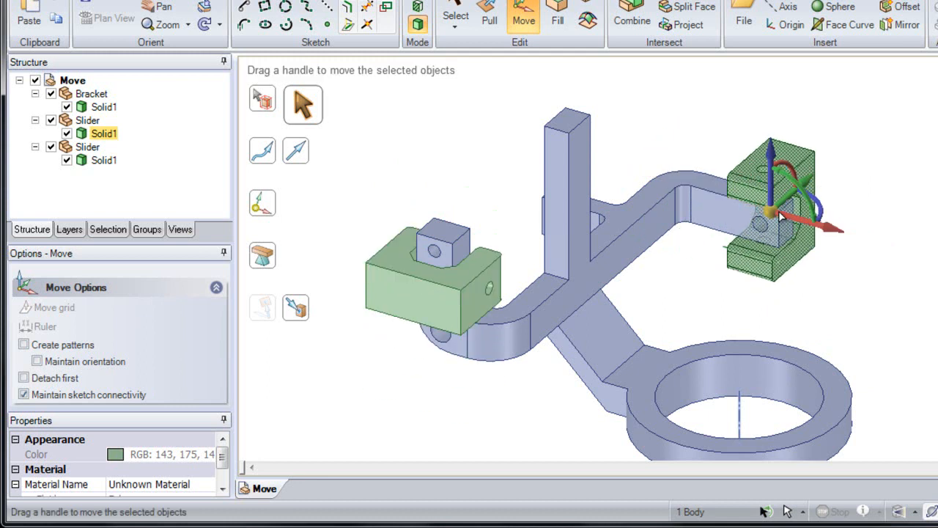
pyautogui.click(714, 163)
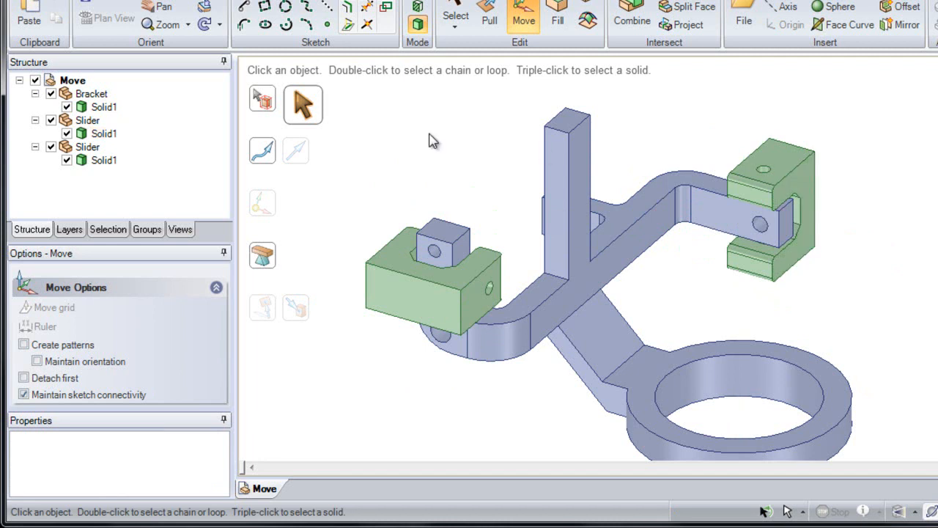
# - Try to move the upright Slider component outward along the arm and rotate it, cancelling each change, and deselect it
pyautogui.click(87, 120)
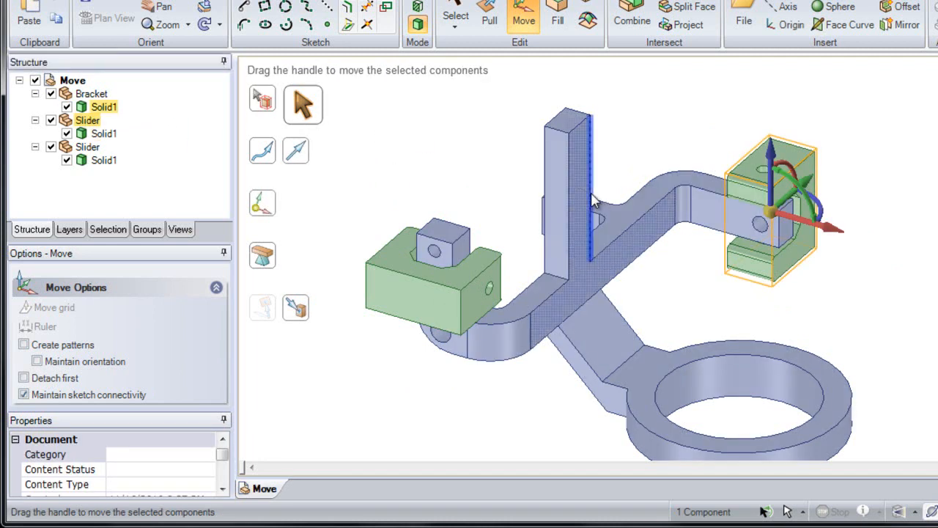
pyautogui.moveTo(831, 231); pyautogui.dragTo(913, 260)
pyautogui.press('Escape')
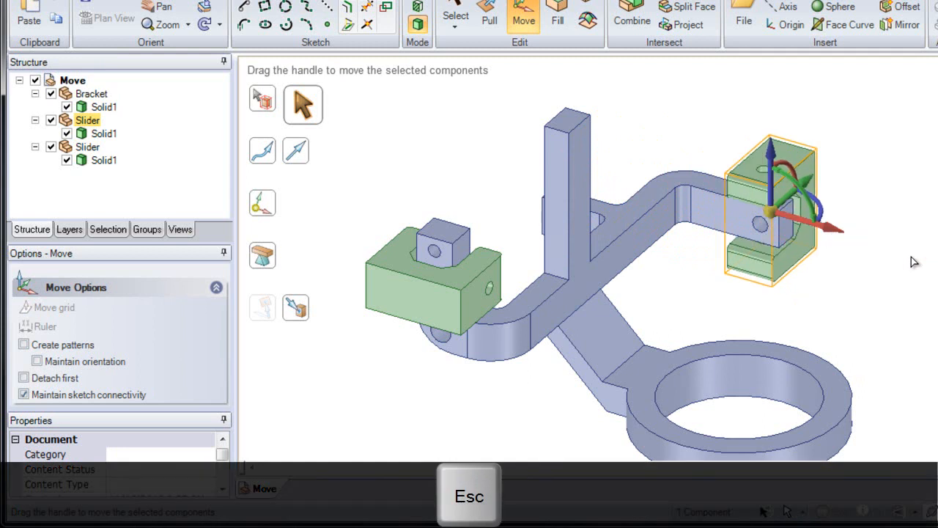
pyautogui.moveTo(803, 195); pyautogui.dragTo(807, 142)
pyautogui.press('Escape')
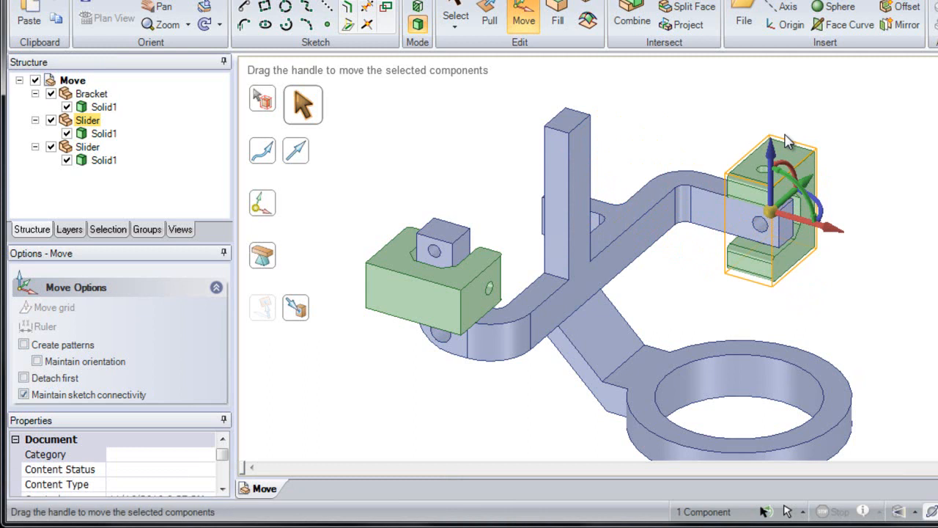
pyautogui.click(723, 125)
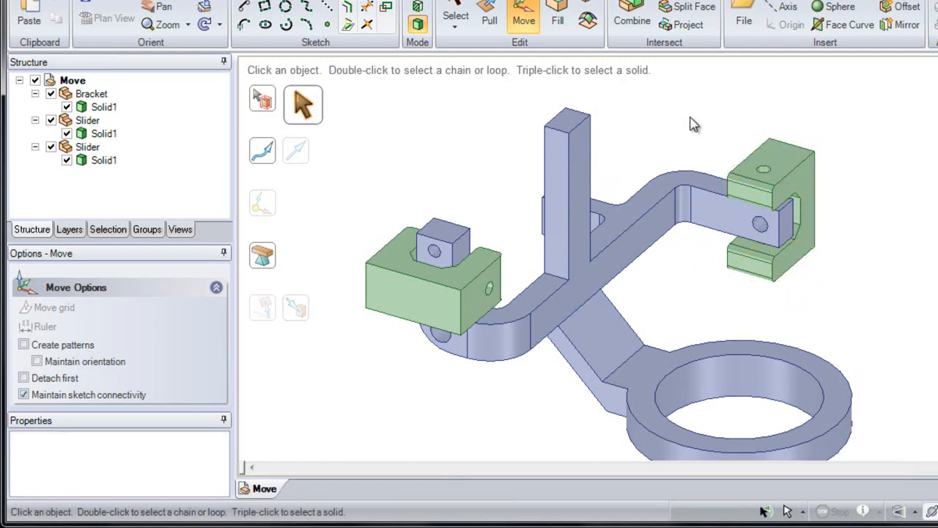
# - Switch the Move tool to component selection and select both sliders and the bracket in turn
pyautogui.click(270, 107)
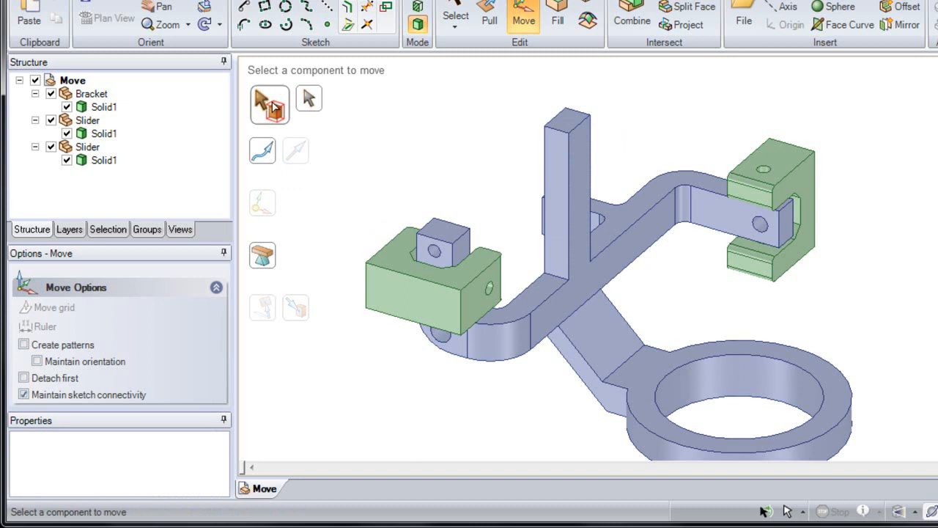
pyautogui.click(407, 256)
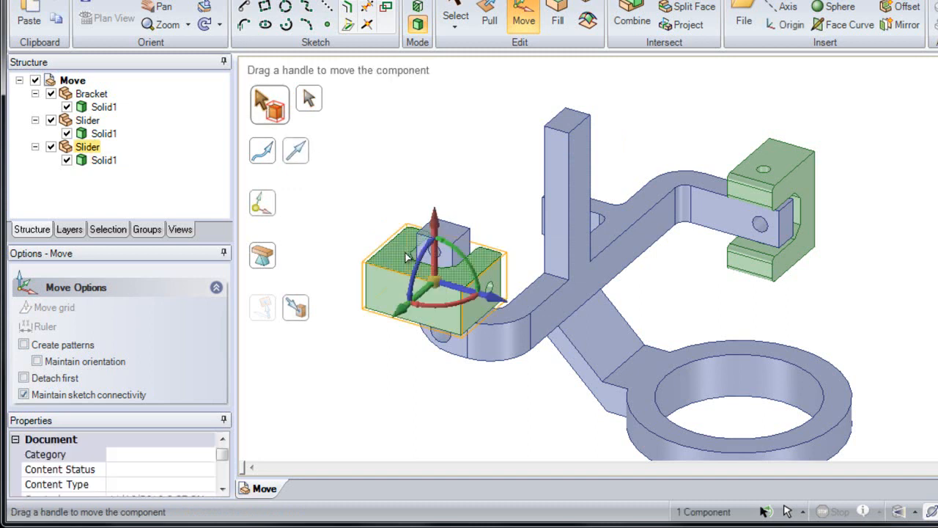
pyautogui.click(555, 229)
pyautogui.click(780, 182)
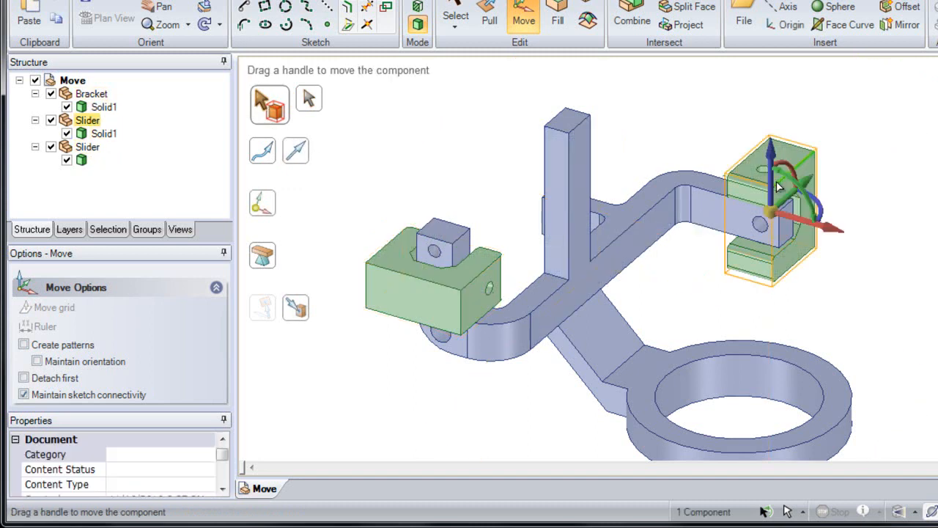
pyautogui.click(711, 211)
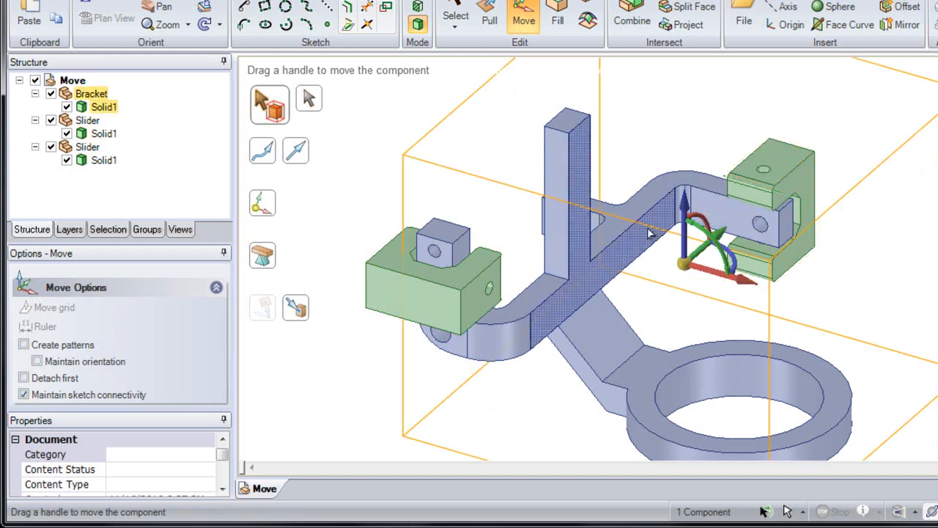
# - Try to move the upright Slider component inward along the bracket arm, cancel the move and clear the selection
pyautogui.click(764, 187)
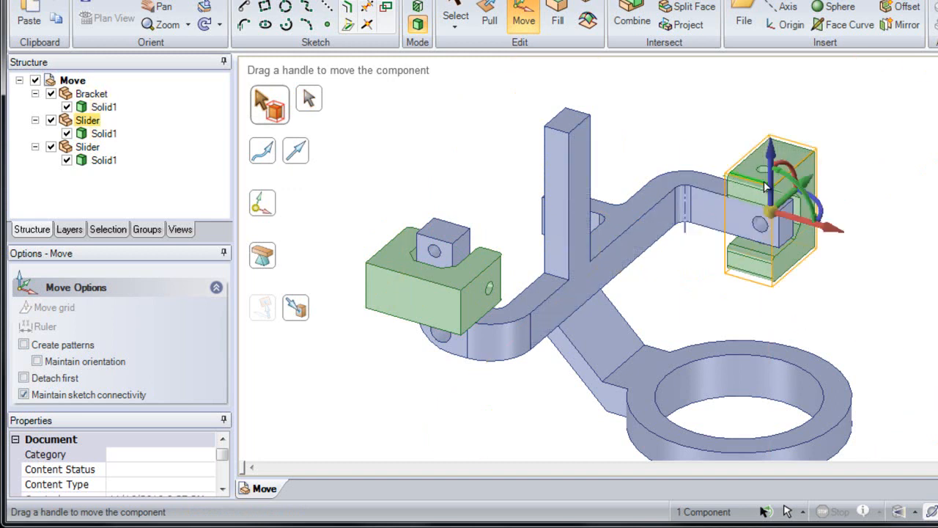
pyautogui.moveTo(801, 223); pyautogui.dragTo(724, 202)
pyautogui.press('Escape')
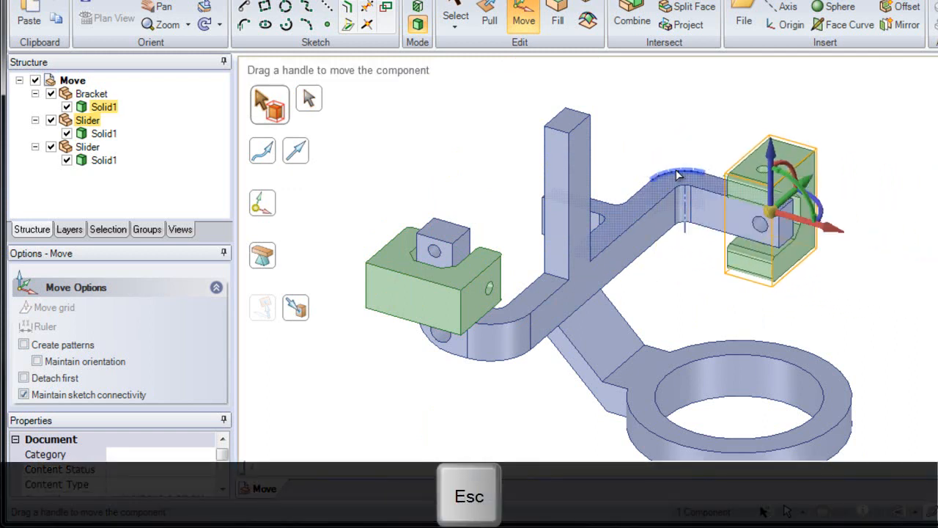
pyautogui.press('Escape')
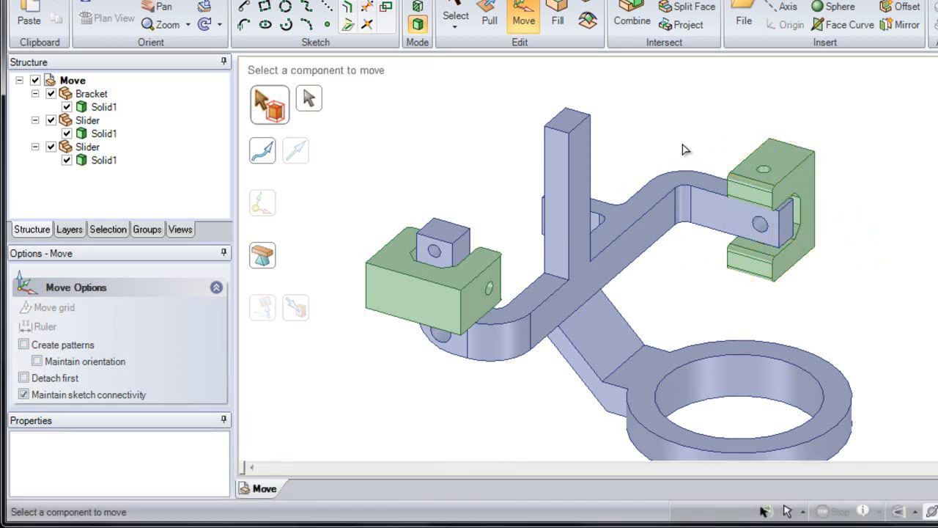
# - Box-select the bracket arm's end faces together with the upright slider and move them 20 mm outward along the arm
pyautogui.scroll(5, 695, 195)
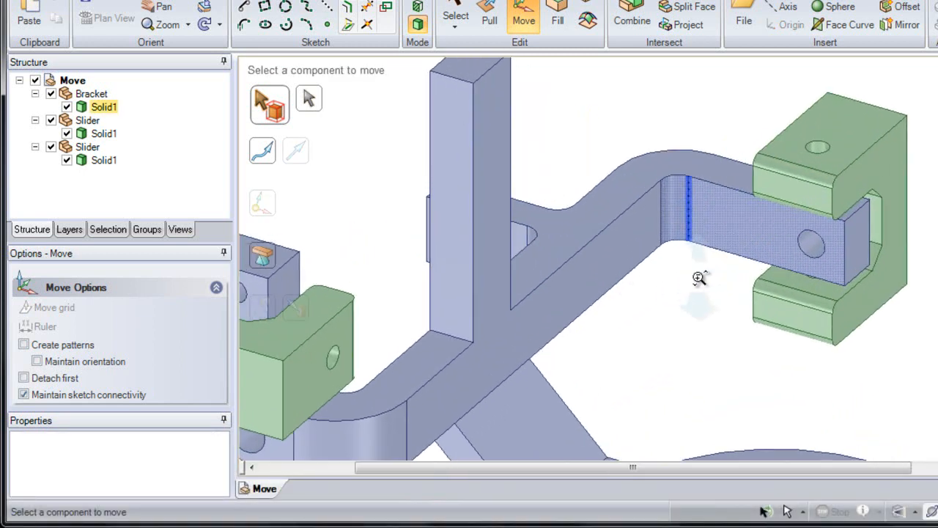
pyautogui.keyDown('shift'); pyautogui.moveTo(751, 231); pyautogui.dragTo(670, 251, button='middle'); pyautogui.keyUp('shift')
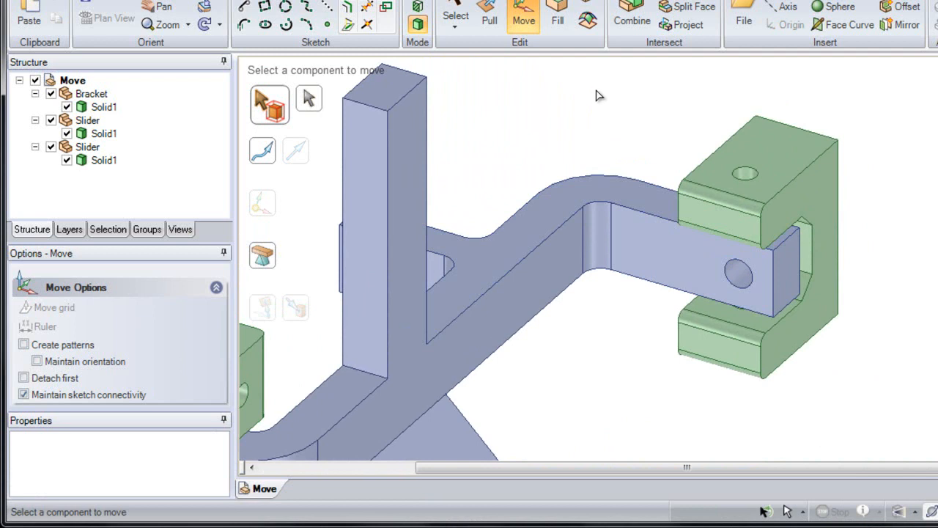
pyautogui.moveTo(595, 78)
pyautogui.mouseDown()
pyautogui.moveTo(809, 279)
pyautogui.moveTo(907, 399)
pyautogui.moveTo(919, 433)
pyautogui.moveTo(795, 342)
pyautogui.moveTo(787, 367)
pyautogui.moveTo(904, 416)
pyautogui.mouseUp()
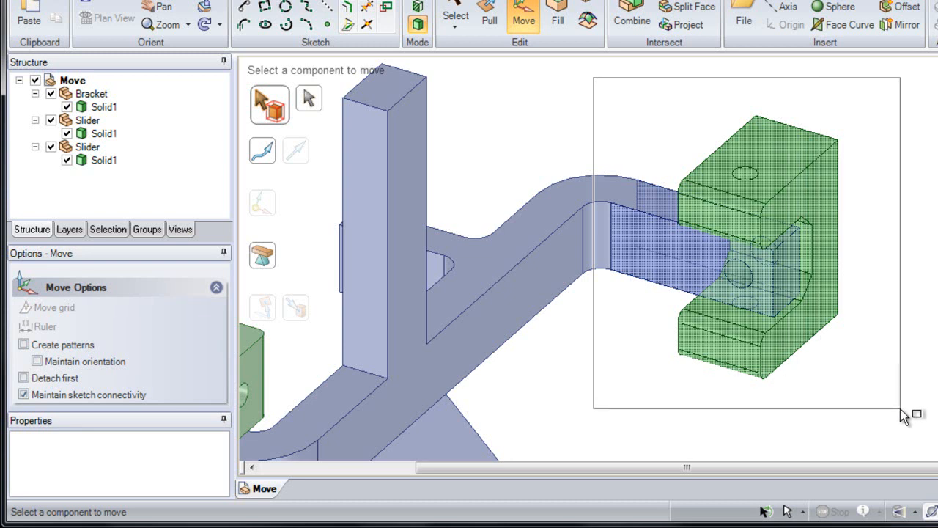
pyautogui.moveTo(904, 416); pyautogui.dragTo(889, 437)
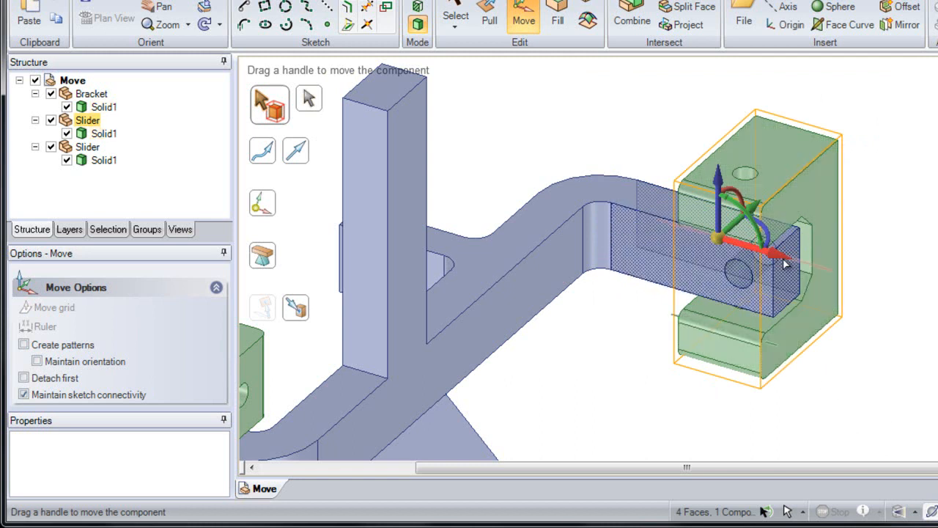
pyautogui.moveTo(801, 265); pyautogui.dragTo(849, 286)
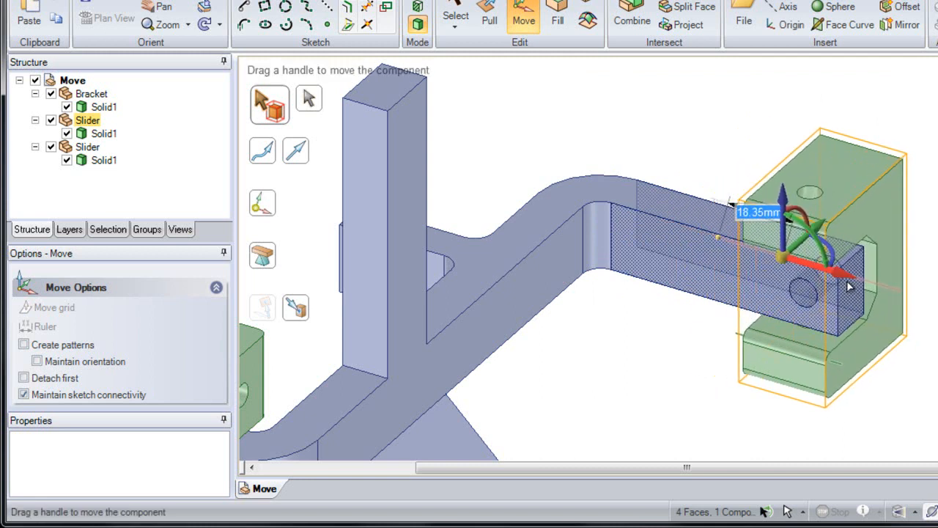
pyautogui.write('20')
pyautogui.press('Return')
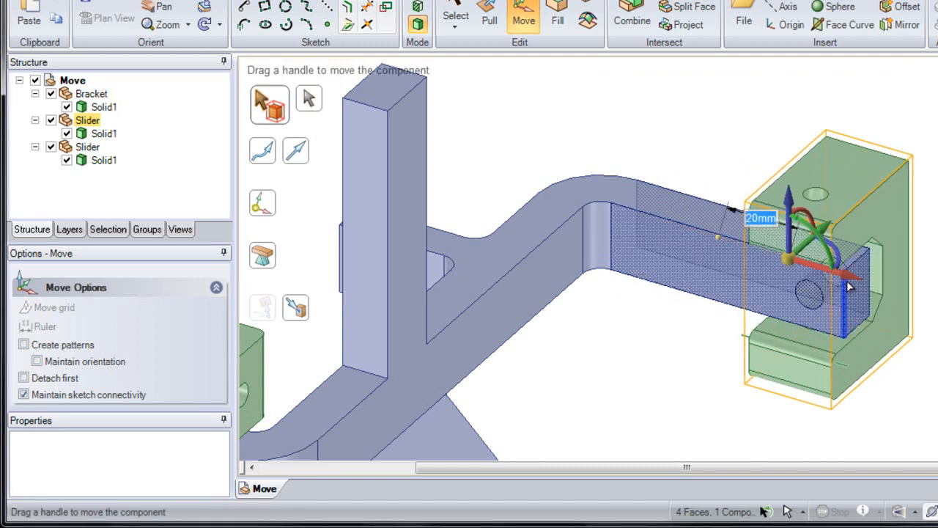
# - Anchor the Move handle on the axis of the bracket arm's bend and rotate the selected arm end and slider to 330°
pyautogui.moveTo(793, 268); pyautogui.dragTo(600, 244)
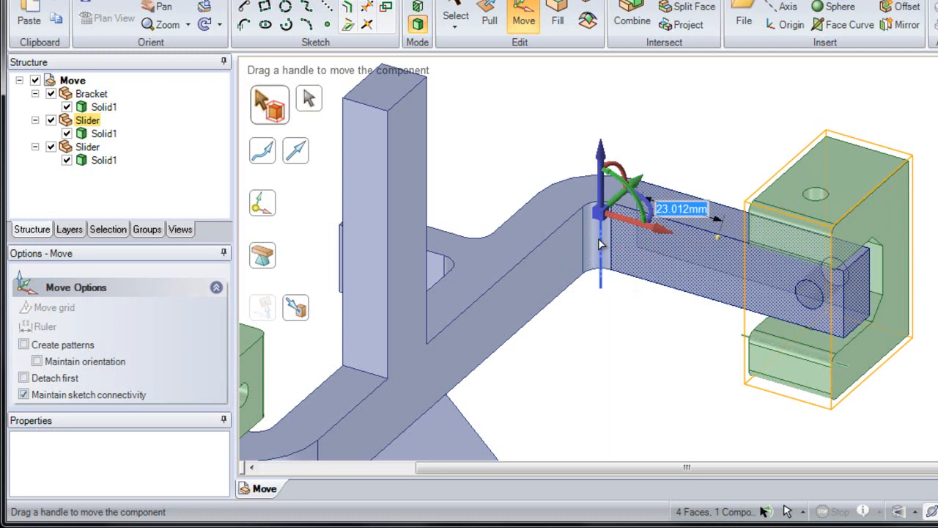
pyautogui.moveTo(651, 210); pyautogui.dragTo(652, 228)
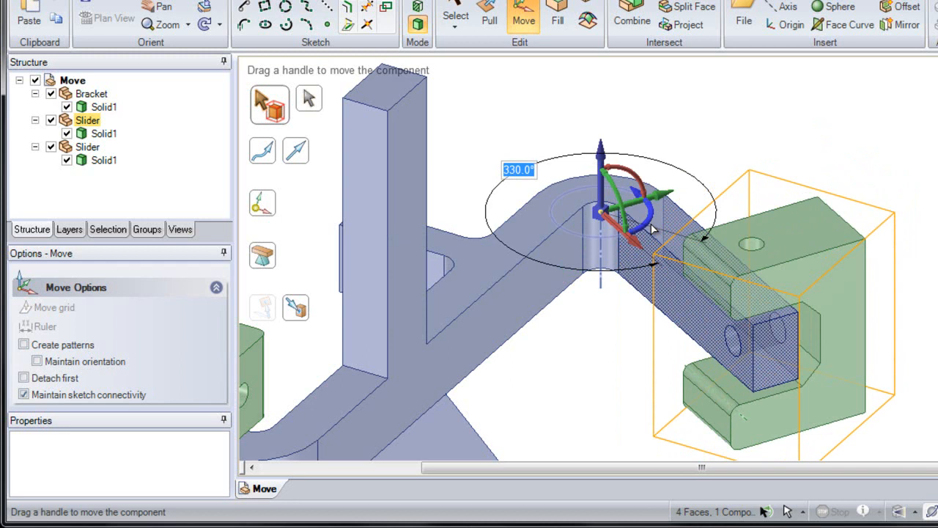
pyautogui.click(676, 163)
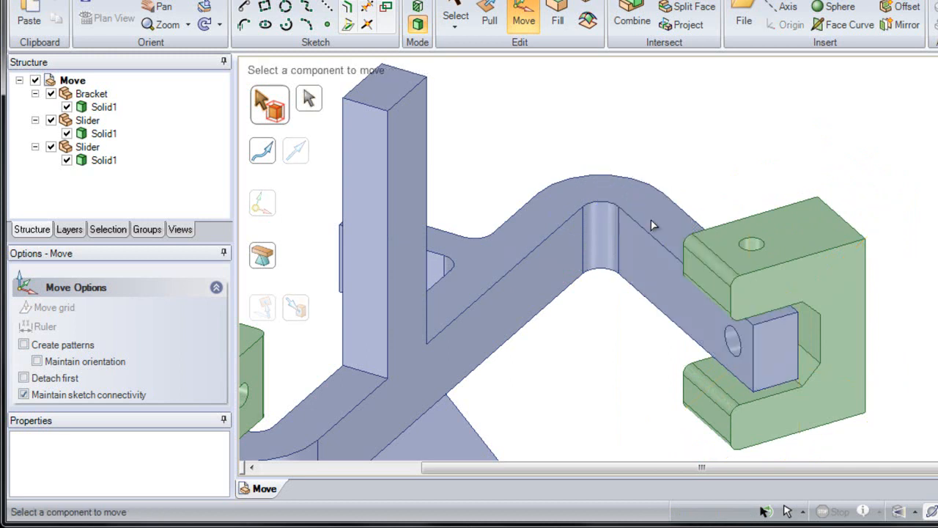
# - Select the slider on the rotated arm and set the bracket's outer edge chain as its move trajectory
pyautogui.moveTo(628, 259); pyautogui.dragTo(614, 236, button='middle')
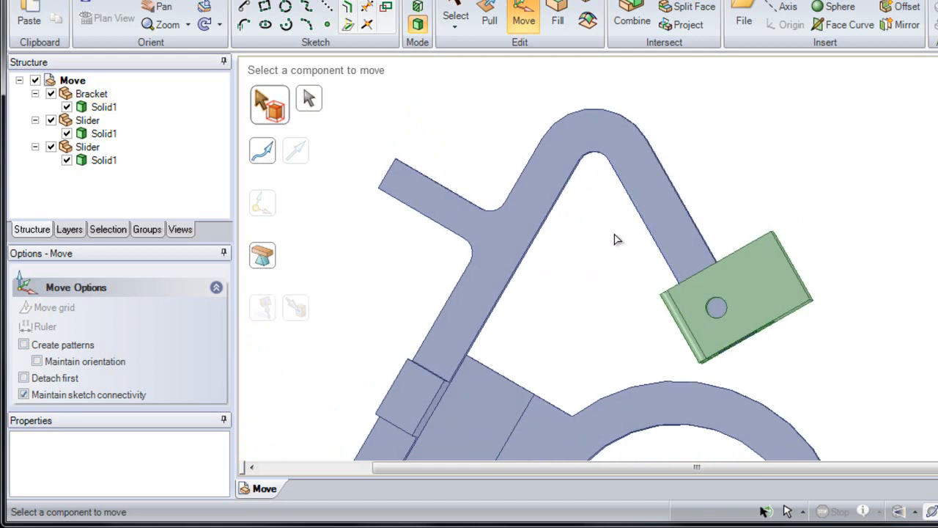
pyautogui.click(755, 275)
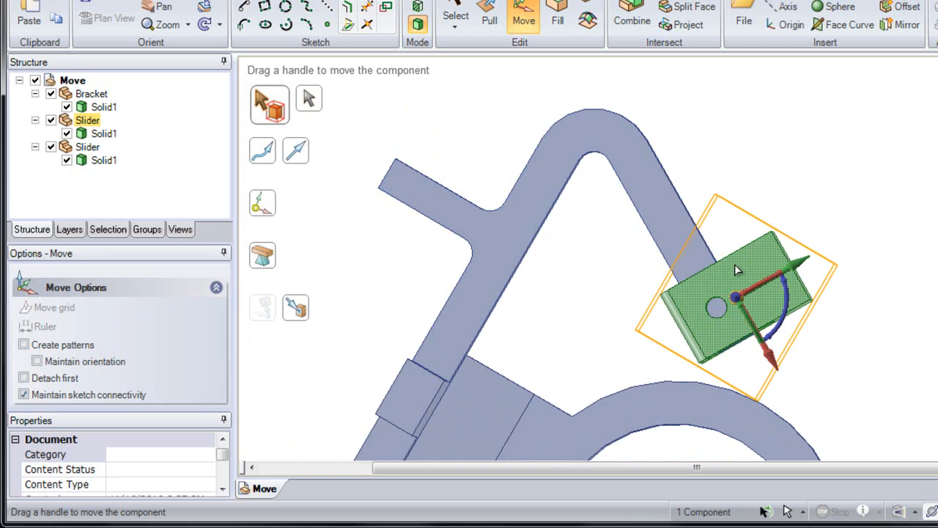
pyautogui.click(660, 152)
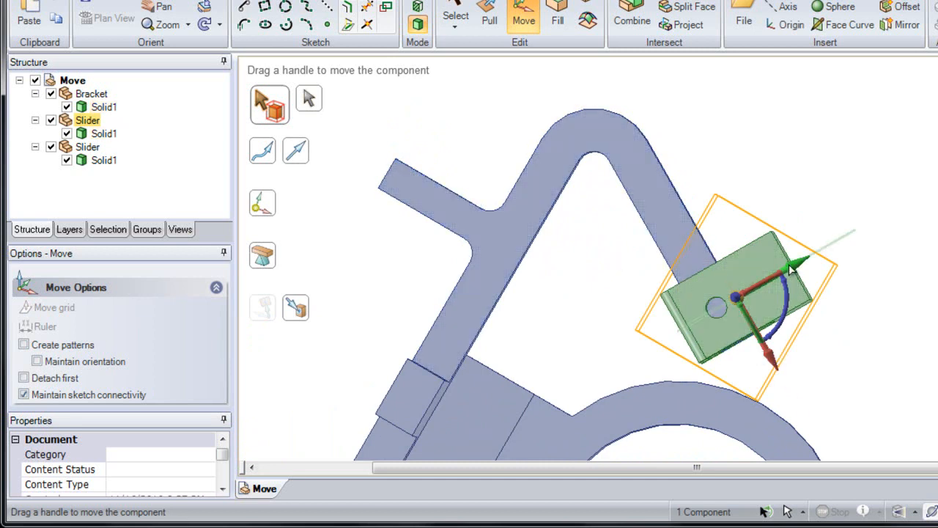
pyautogui.moveTo(792, 270); pyautogui.dragTo(782, 294, button='middle')
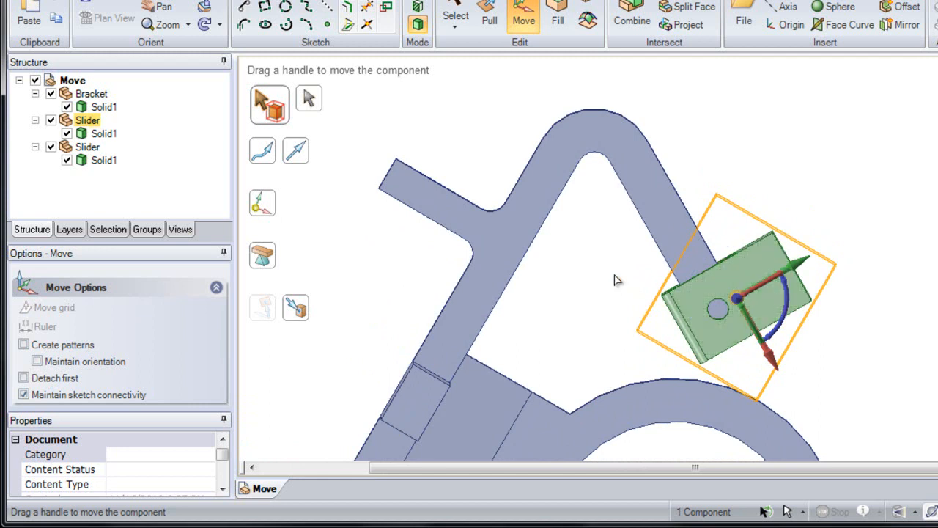
pyautogui.click(266, 155)
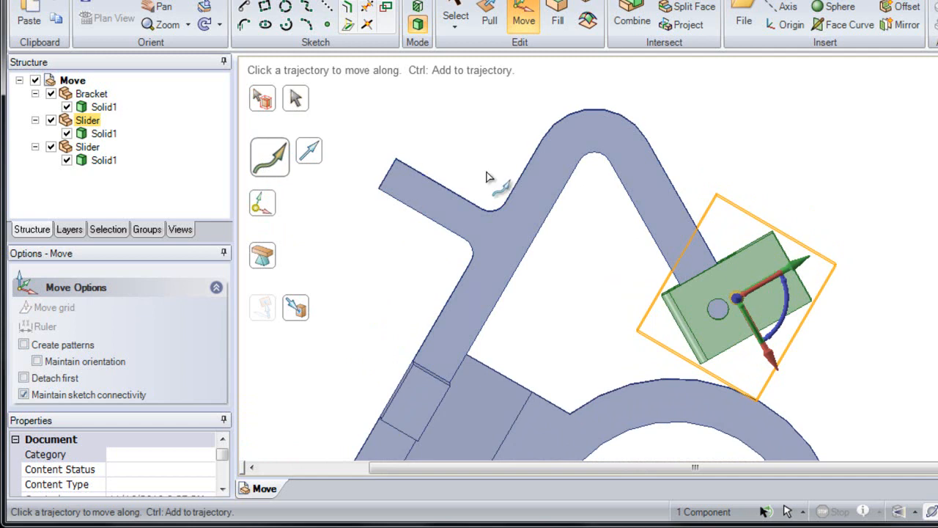
pyautogui.click(673, 195)
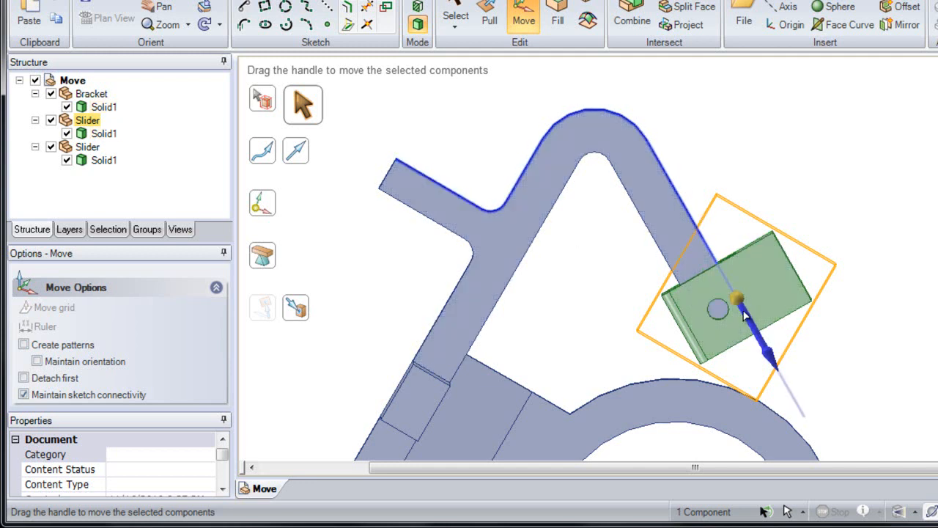
# - Try to move and copy the slider along the trajectory to the opposite short arm, and undo the copy
pyautogui.moveTo(744, 314)
pyautogui.mouseDown()
pyautogui.moveTo(660, 175)
pyautogui.moveTo(599, 132)
pyautogui.moveTo(560, 162)
pyautogui.moveTo(511, 228)
pyautogui.moveTo(484, 236)
pyautogui.moveTo(438, 208)
pyautogui.moveTo(469, 221)
pyautogui.moveTo(531, 194)
pyautogui.moveTo(579, 132)
pyautogui.moveTo(663, 172)
pyautogui.moveTo(742, 288)
pyautogui.moveTo(748, 315)
pyautogui.mouseUp()
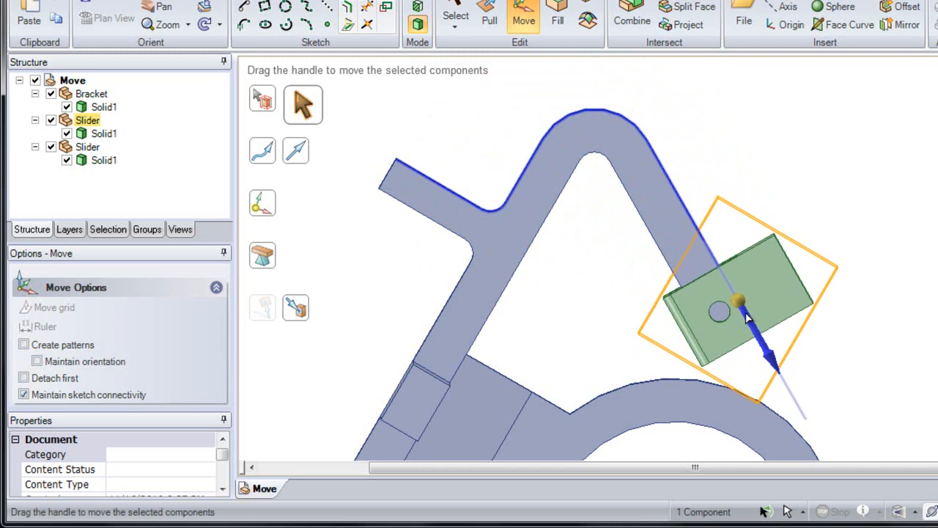
pyautogui.press('ctrl')
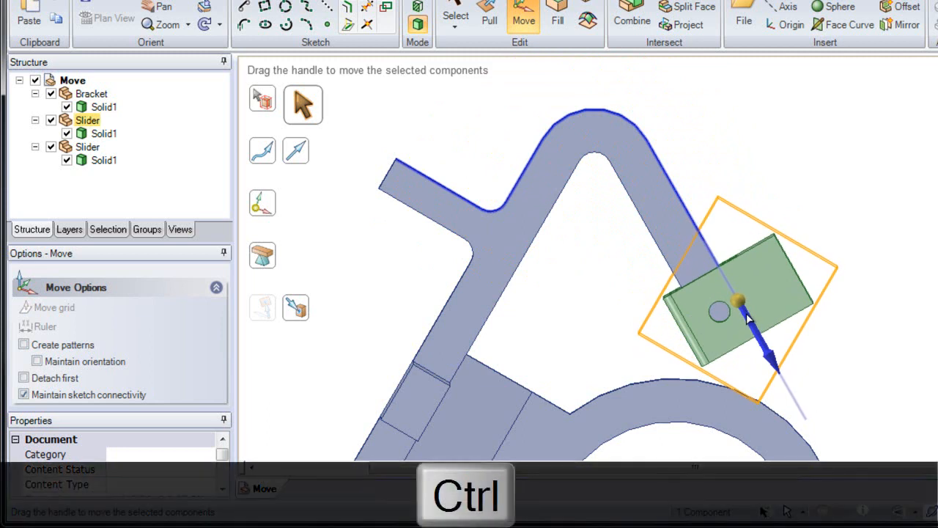
pyautogui.keyDown('ctrl'); pyautogui.moveTo(748, 316); pyautogui.dragTo(431, 223); pyautogui.keyUp('ctrl')
pyautogui.hotkey('ctrl', 'z')
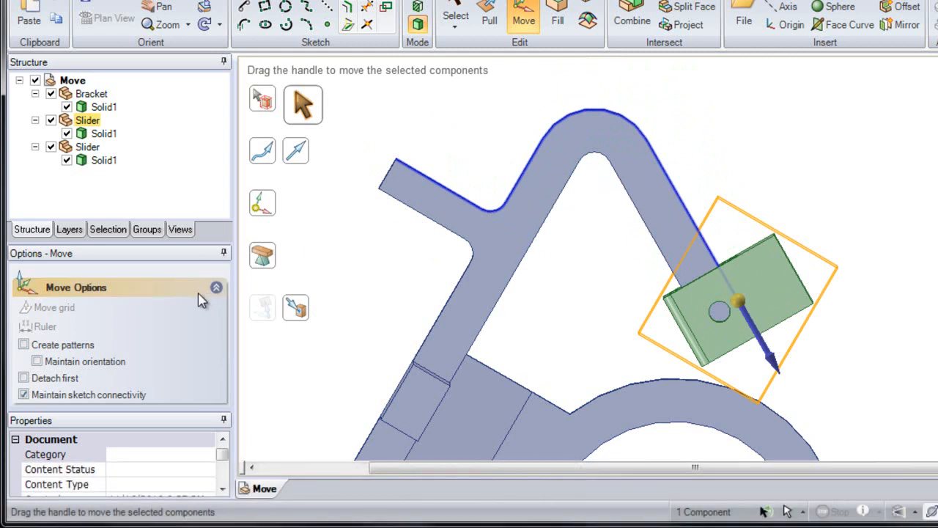
# - Turn on Maintain orientation and move the slider slightly back along the trajectory
pyautogui.click(75, 366)
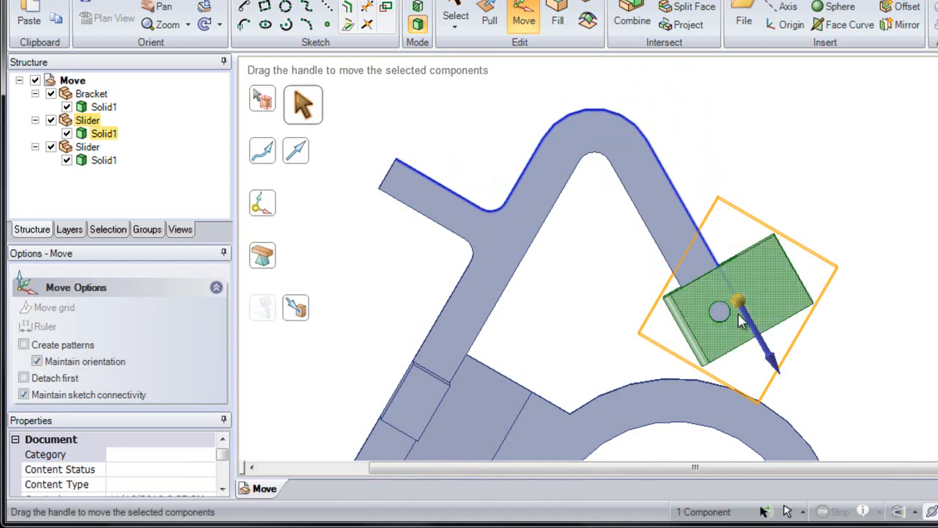
pyautogui.moveTo(745, 313)
pyautogui.mouseDown()
pyautogui.moveTo(618, 140)
pyautogui.moveTo(579, 149)
pyautogui.moveTo(621, 147)
pyautogui.moveTo(700, 242)
pyautogui.moveTo(739, 311)
pyautogui.mouseUp()
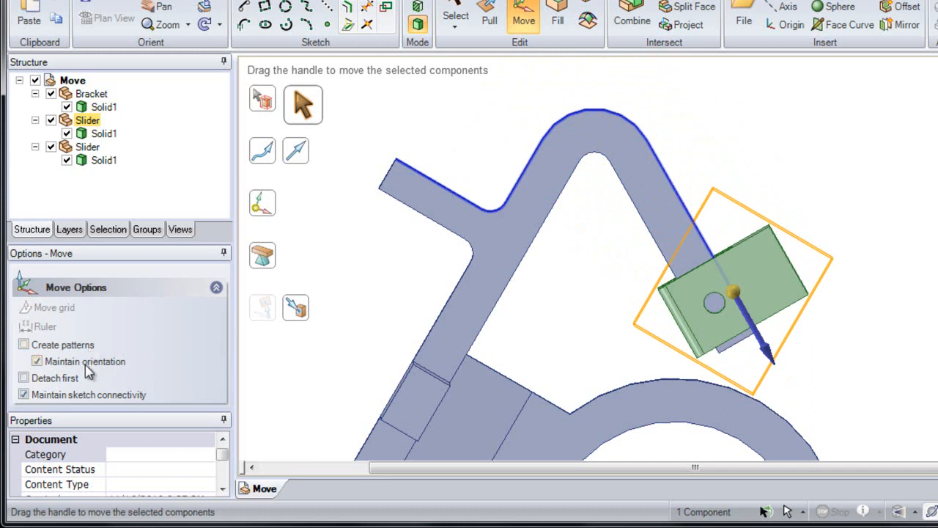
# - Copy the slider along the trajectory onto the opposite short bracket arm with Maintain orientation off, and clear the selection
pyautogui.keyDown('ctrl'); pyautogui.moveTo(735, 293); pyautogui.dragTo(463, 245); pyautogui.keyUp('ctrl')
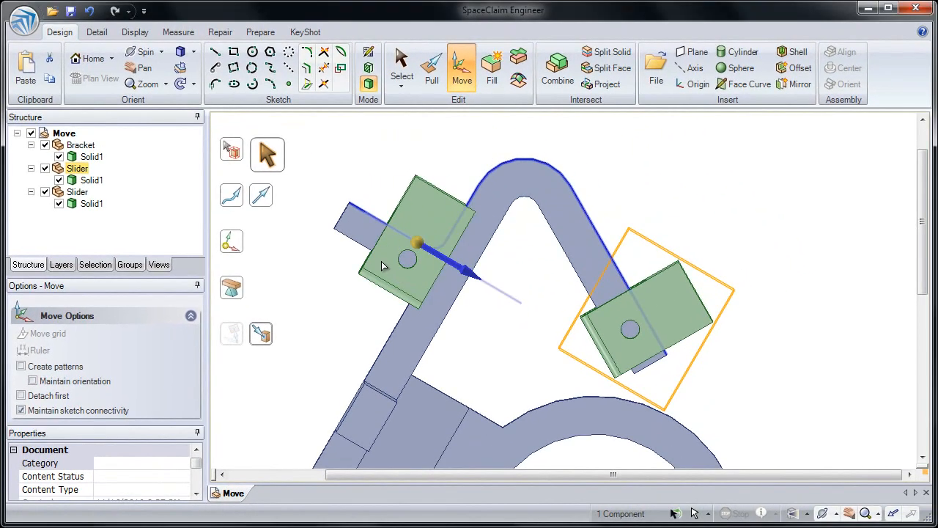
pyautogui.keyDown('ctrl'); pyautogui.moveTo(381, 262); pyautogui.dragTo(379, 256); pyautogui.keyUp('ctrl')
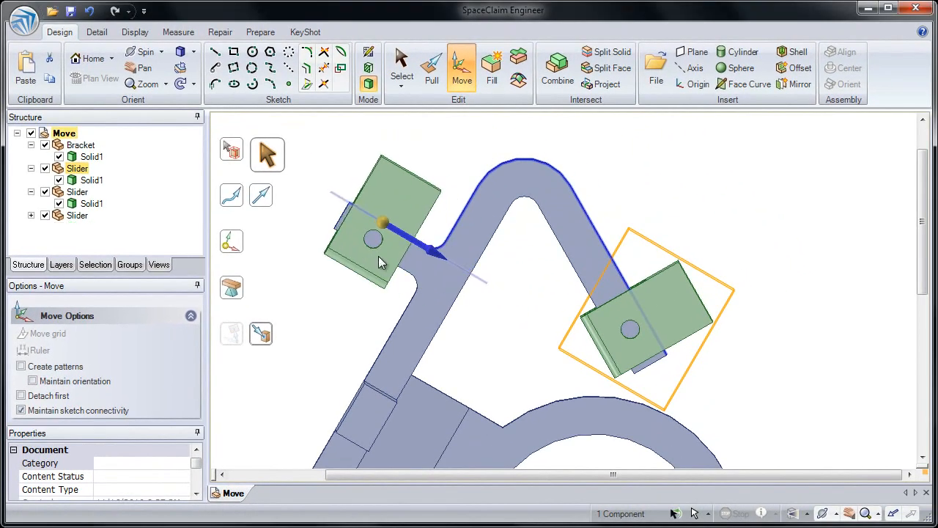
pyautogui.click(489, 324)
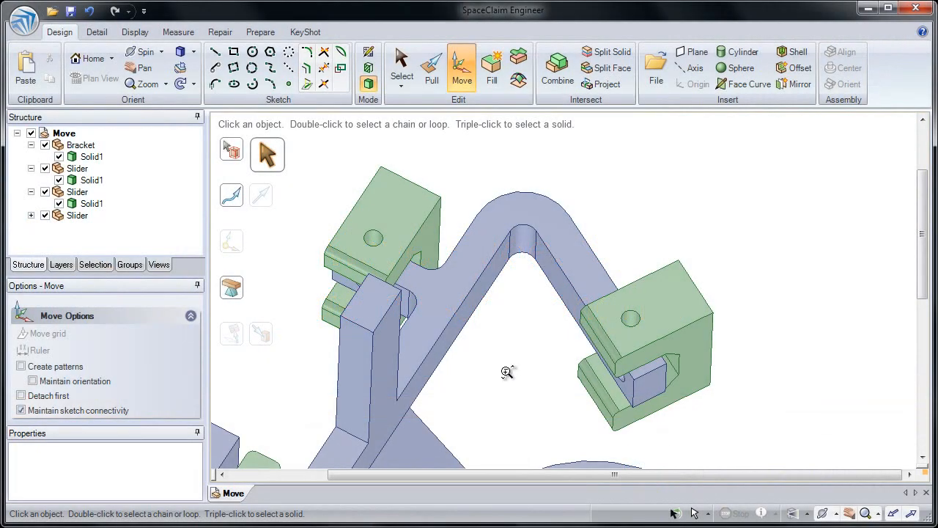
# - Try to move the top face of the bracket's upright post downward and cancel the change
pyautogui.scroll(-3, 505, 335)
pyautogui.scroll(-2, 505, 334)
pyautogui.moveTo(503, 266); pyautogui.dragTo(541, 160, button='middle')
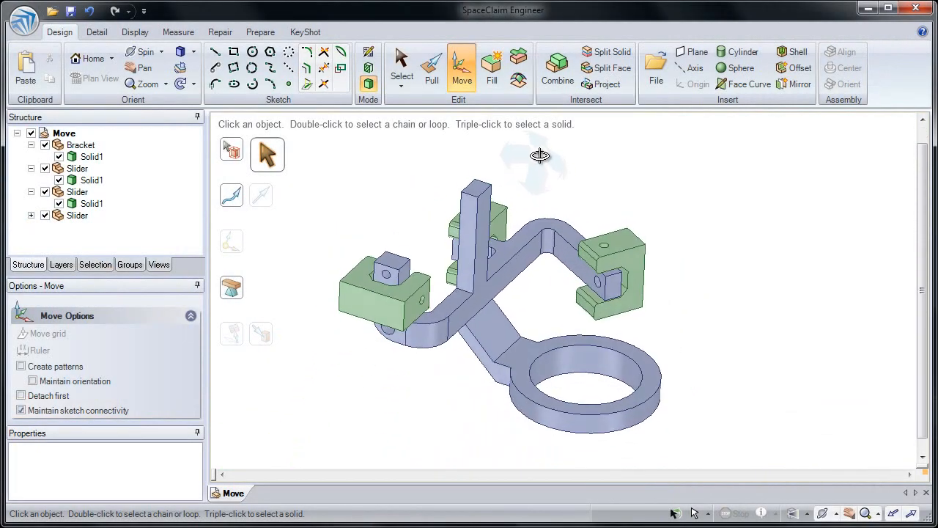
pyautogui.scroll(2, 559, 325)
pyautogui.moveTo(559, 350)
pyautogui.keyDown('shift'); pyautogui.mouseDown(button='middle')
pyautogui.moveTo(562, 325)
pyautogui.moveTo(570, 327)
pyautogui.moveTo(553, 335)
pyautogui.mouseUp(button='middle'); pyautogui.keyUp('shift')
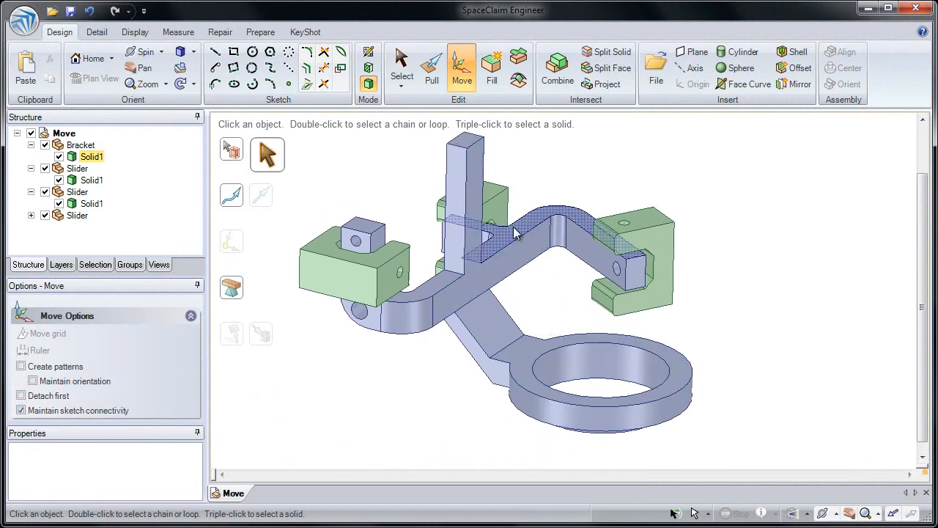
pyautogui.click(467, 145)
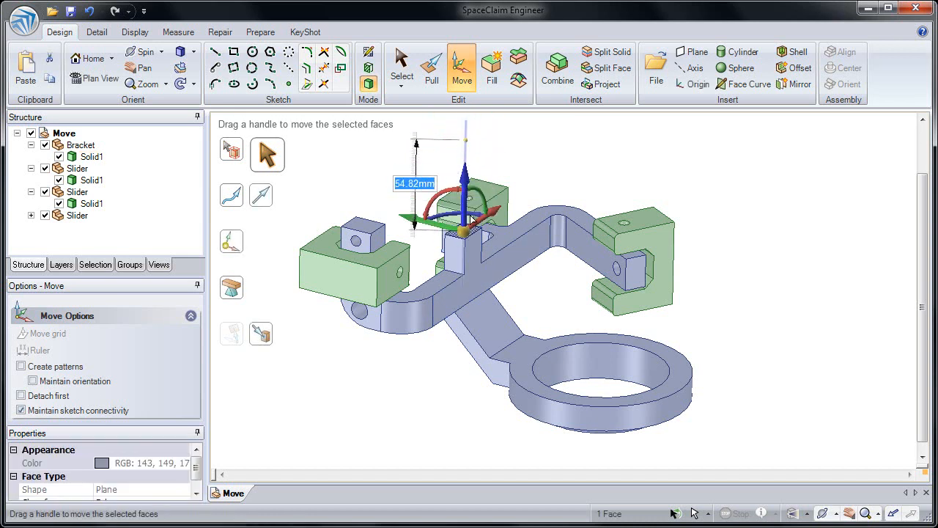
pyautogui.moveTo(473, 182); pyautogui.dragTo(473, 152)
pyautogui.press('Escape')
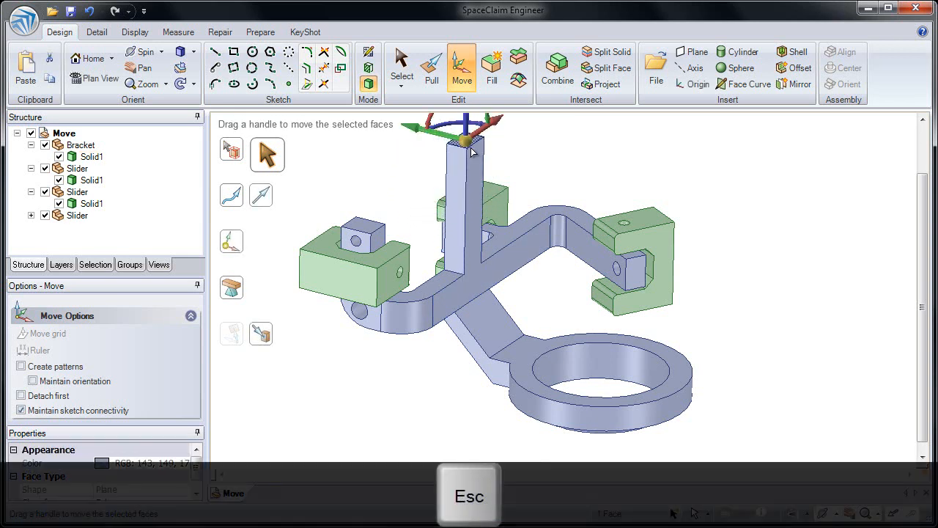
# - Move one top edge of the bracket's upright post downward to slope its top face, and clear the selection
pyautogui.click(457, 148)
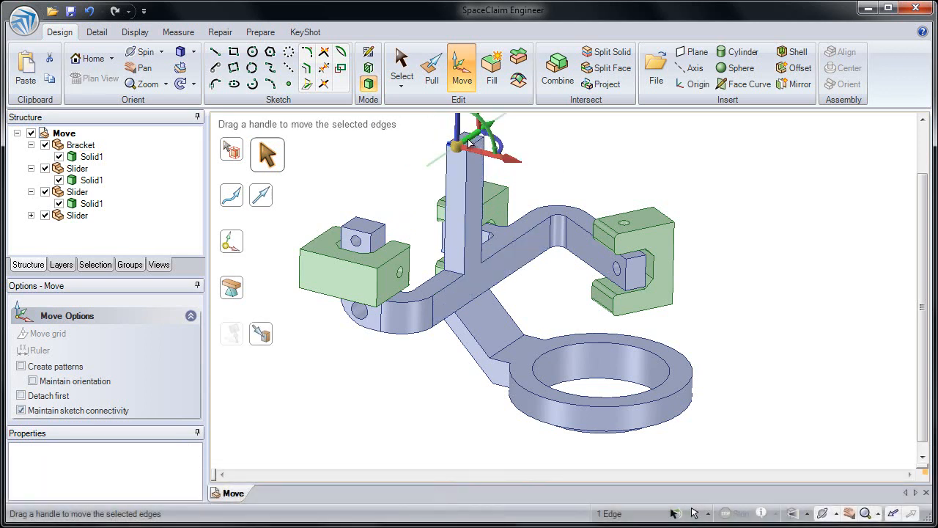
pyautogui.moveTo(459, 134); pyautogui.dragTo(468, 201)
pyautogui.click(534, 182)
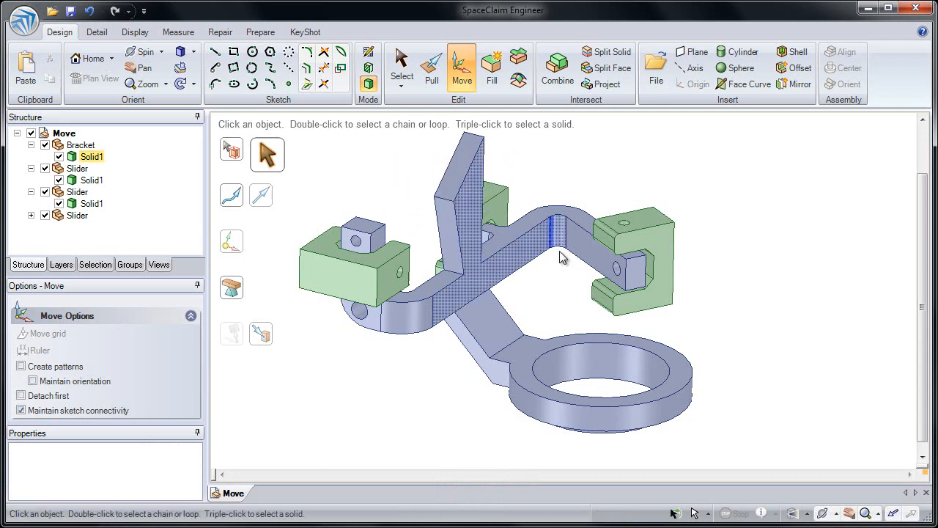
# - Try to move the top face of the bracket's ring vertically and cancel the change
pyautogui.scroll(5, 584, 353)
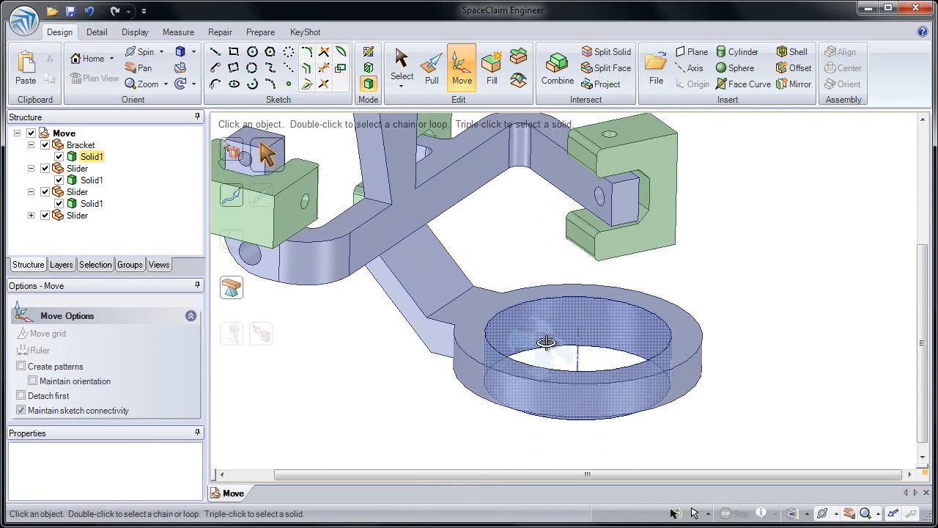
pyautogui.click(545, 348)
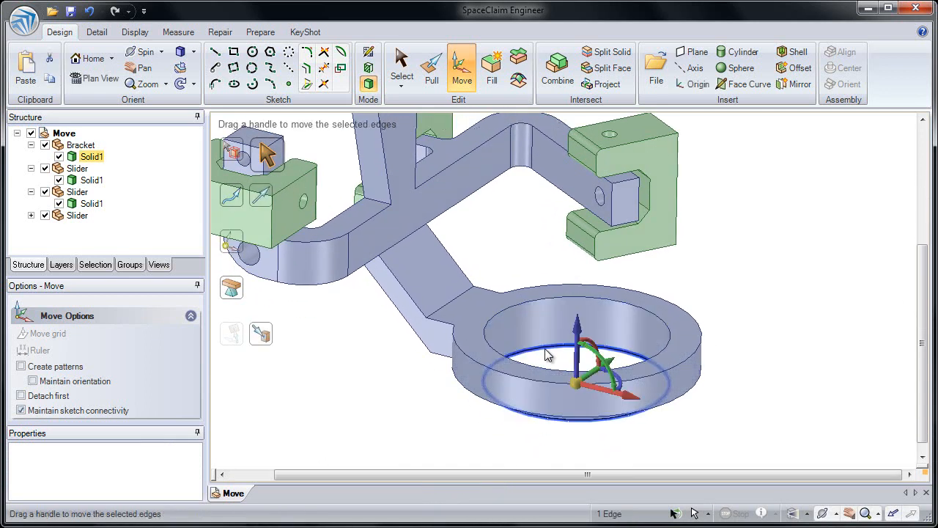
pyautogui.click(511, 310)
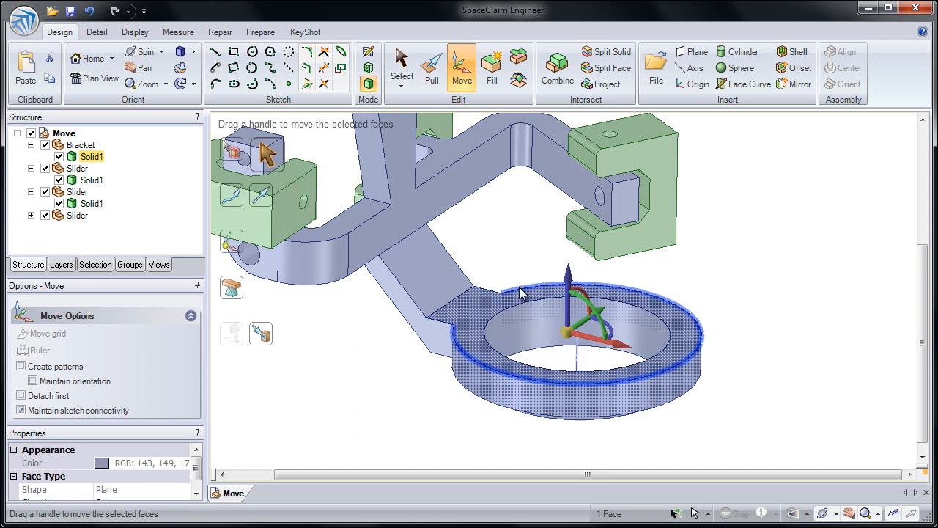
pyautogui.moveTo(568, 273); pyautogui.dragTo(569, 295)
pyautogui.press('Escape')
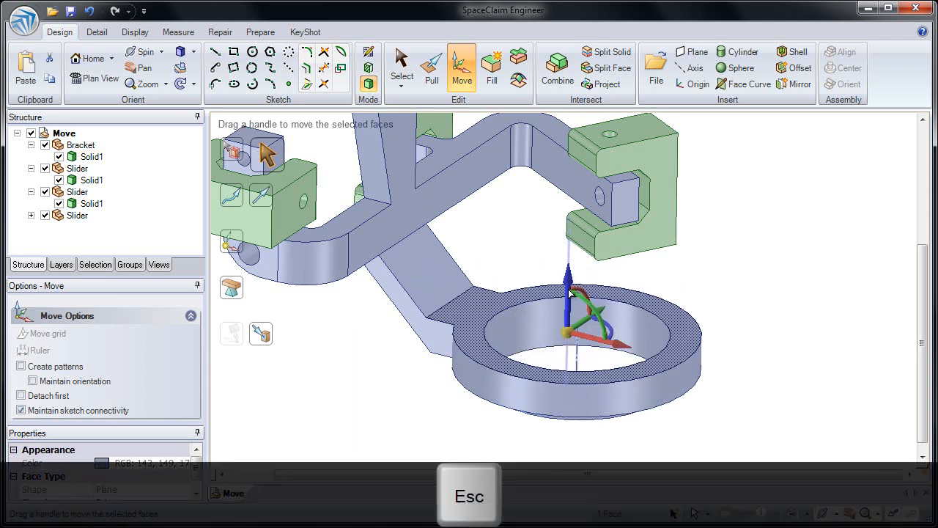
# - Select the lower and upper circular edges of the ring's hole and move them 15 mm downward
pyautogui.click(529, 359)
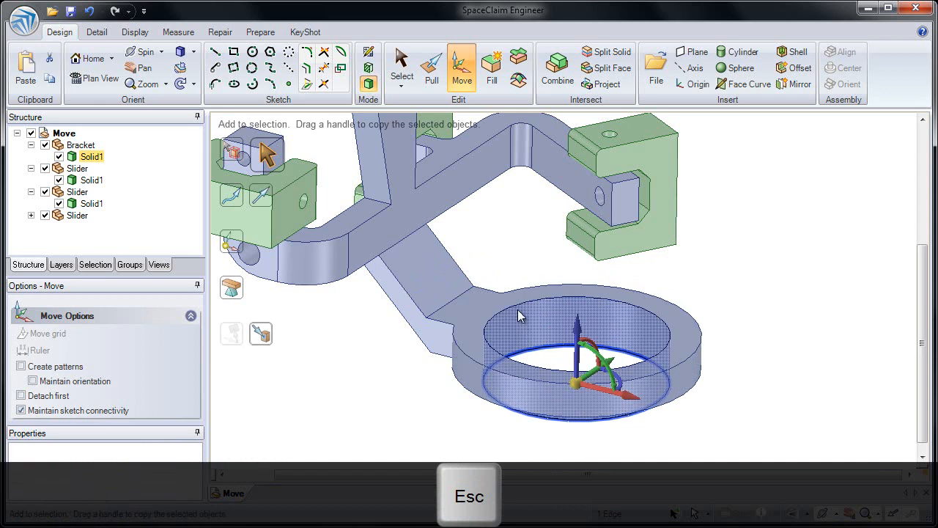
pyautogui.keyDown('ctrl'); pyautogui.click(517, 307); pyautogui.keyUp('ctrl')
pyautogui.moveTo(579, 297); pyautogui.dragTo(539, 316)
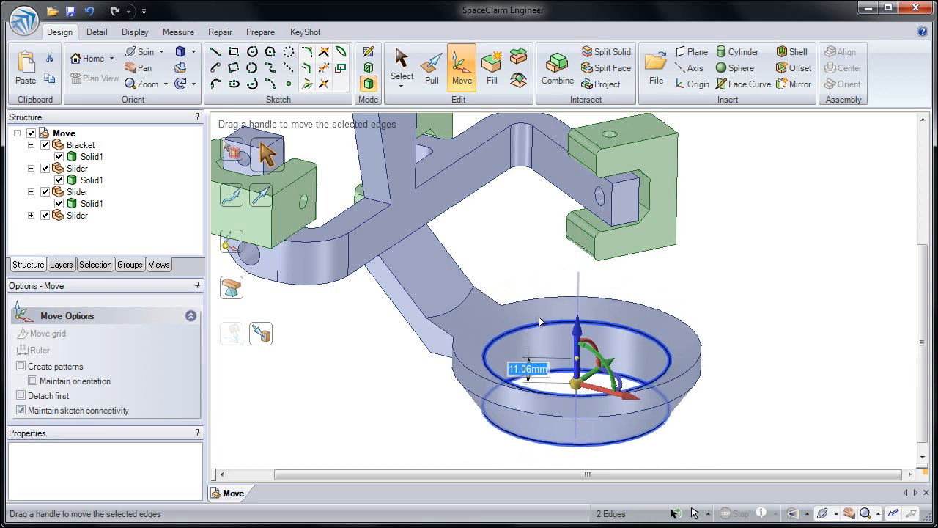
pyautogui.write('15')
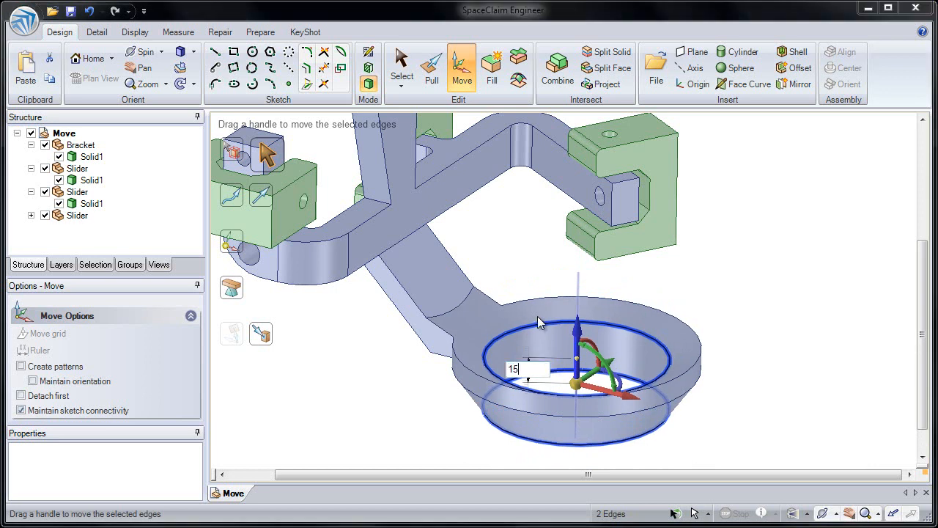
pyautogui.press('Return')
pyautogui.click(539, 279)
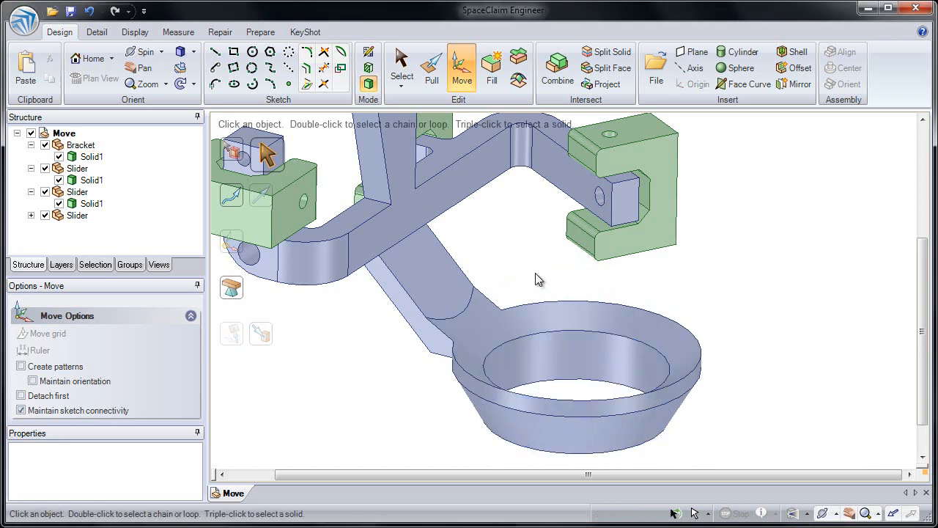
# - Box-select the end faces of the bracket arm projecting through the horizontal slider and move them 200 mm upward
pyautogui.keyDown('ctrl'); pyautogui.moveTo(521, 300); pyautogui.dragTo(513, 277, button='middle'); pyautogui.keyUp('ctrl')
pyautogui.keyDown('shift'); pyautogui.moveTo(444, 270); pyautogui.dragTo(574, 316, button='middle'); pyautogui.keyUp('shift')
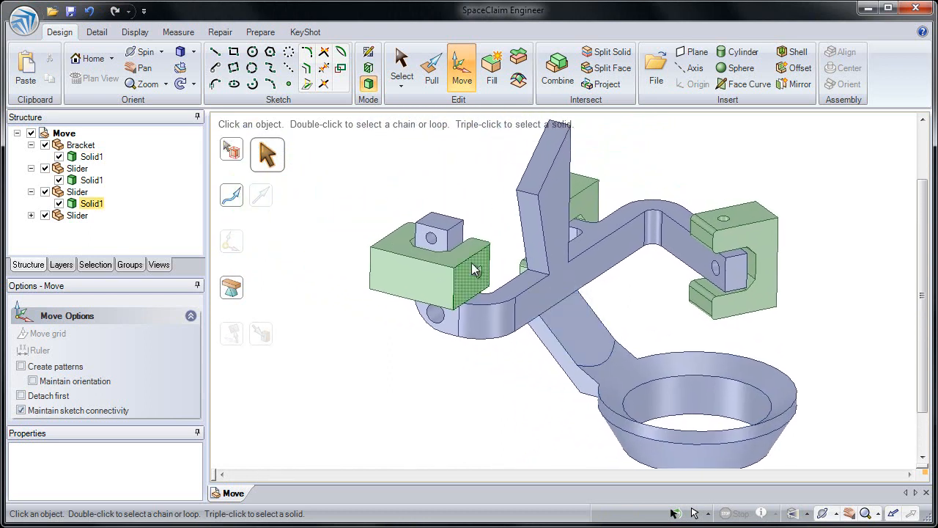
pyautogui.keyDown('ctrl'); pyautogui.moveTo(434, 223); pyautogui.dragTo(448, 243, button='middle'); pyautogui.keyUp('ctrl')
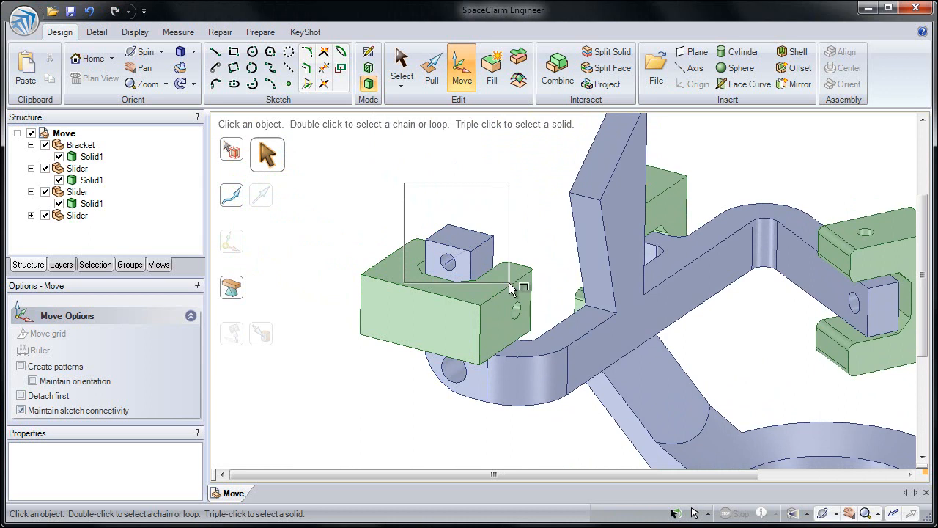
pyautogui.moveTo(404, 182); pyautogui.dragTo(509, 283)
pyautogui.keyDown('ctrl'); pyautogui.moveTo(502, 323); pyautogui.dragTo(490, 246, button='middle'); pyautogui.keyUp('ctrl')
pyautogui.keyDown('shift'); pyautogui.moveTo(490, 246); pyautogui.dragTo(473, 276, button='middle'); pyautogui.keyUp('shift')
pyautogui.moveTo(462, 258); pyautogui.dragTo(450, 132)
pyautogui.write('200')
pyautogui.press('Return')
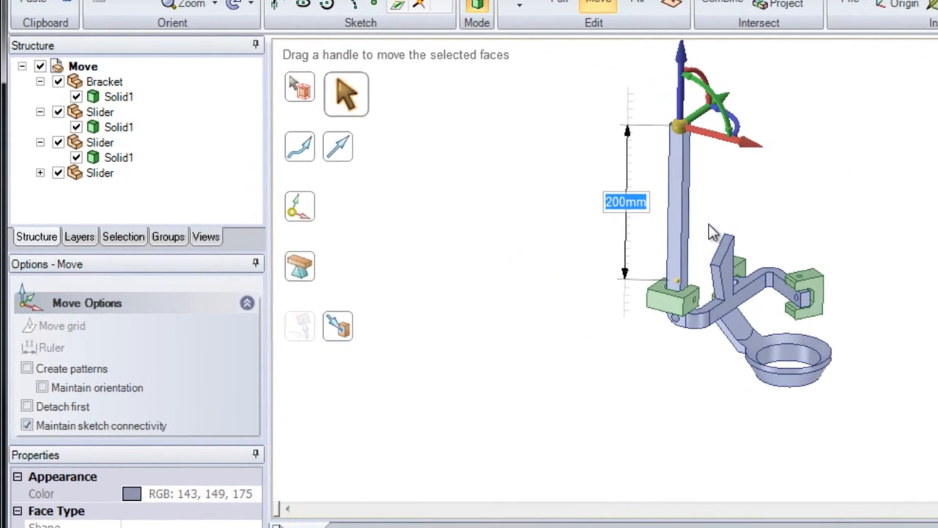
pyautogui.click(709, 225)
pyautogui.keyDown('ctrl'); pyautogui.moveTo(707, 228); pyautogui.dragTo(674, 341, button='middle'); pyautogui.keyUp('ctrl')
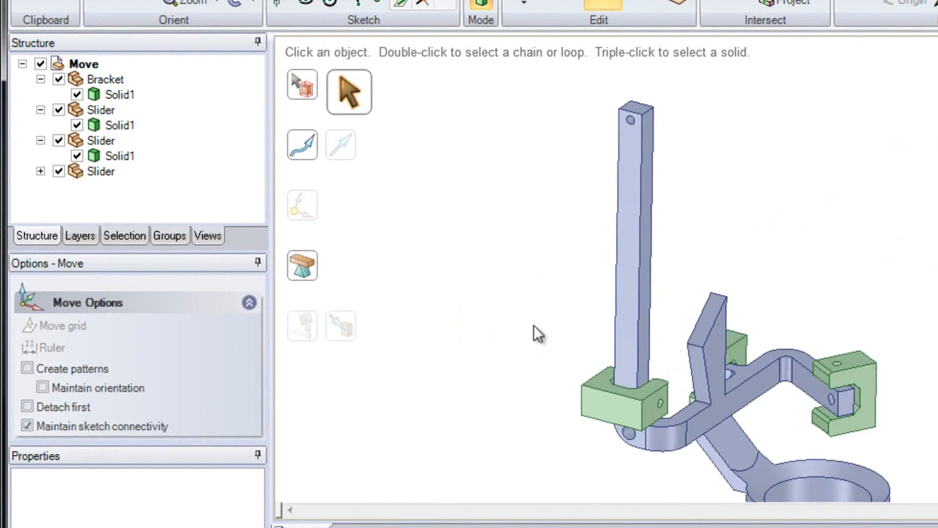
# - Pattern the slider component on the upright arm by moving it about 159 mm upward with Create patterns enabled
pyautogui.click(312, 101)
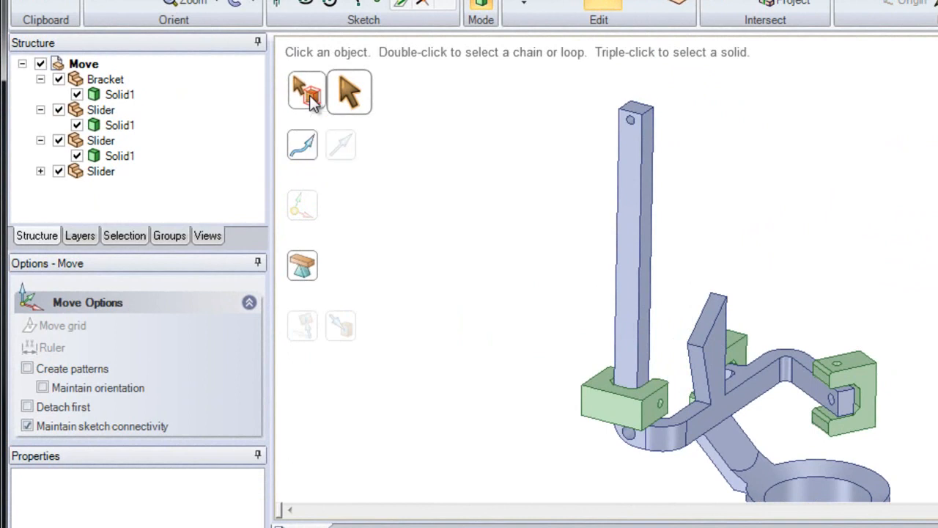
pyautogui.click(608, 417)
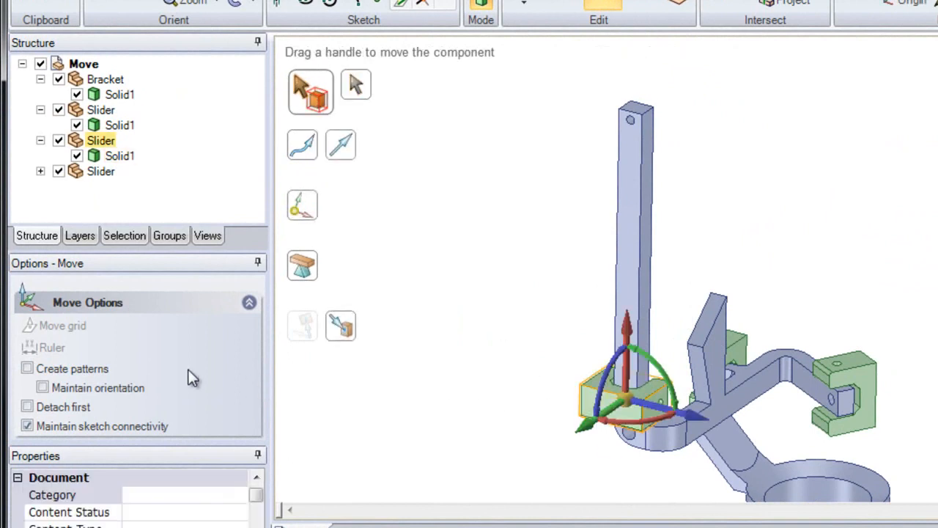
pyautogui.click(102, 371)
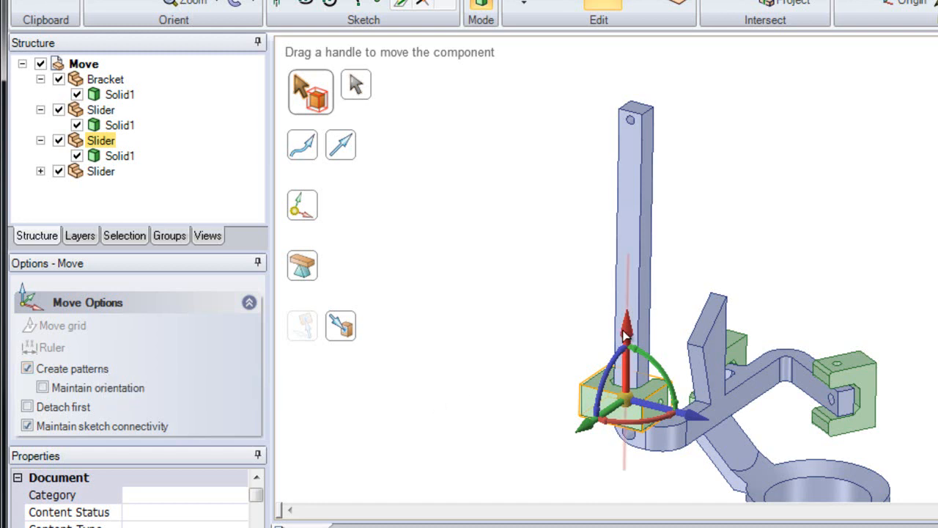
pyautogui.moveTo(627, 334); pyautogui.dragTo(499, 146)
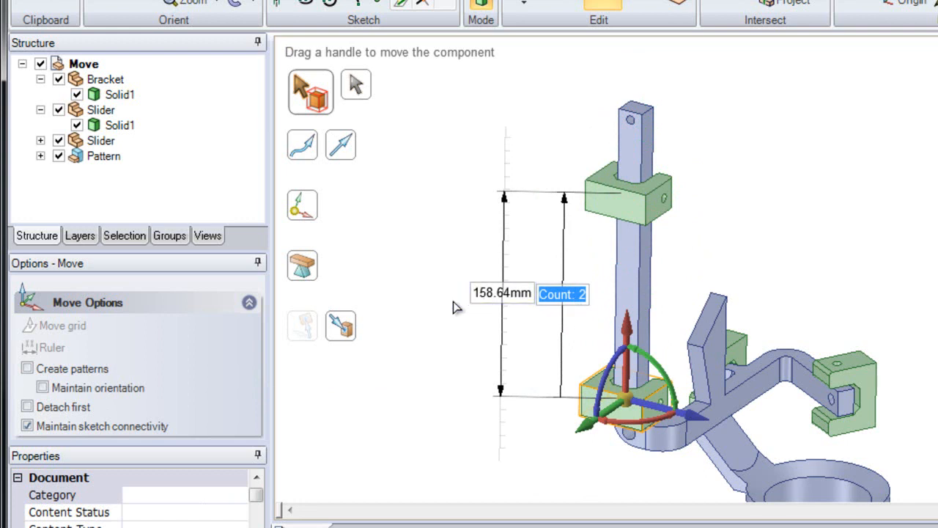
# - Set the slider pattern's overall length to 200 mm and its count to 4
pyautogui.press('Tab')
pyautogui.press('Tab')
pyautogui.press('Tab')
pyautogui.press('Tab')
pyautogui.press('Tab')
pyautogui.press('Tab')
pyautogui.press('Tab')
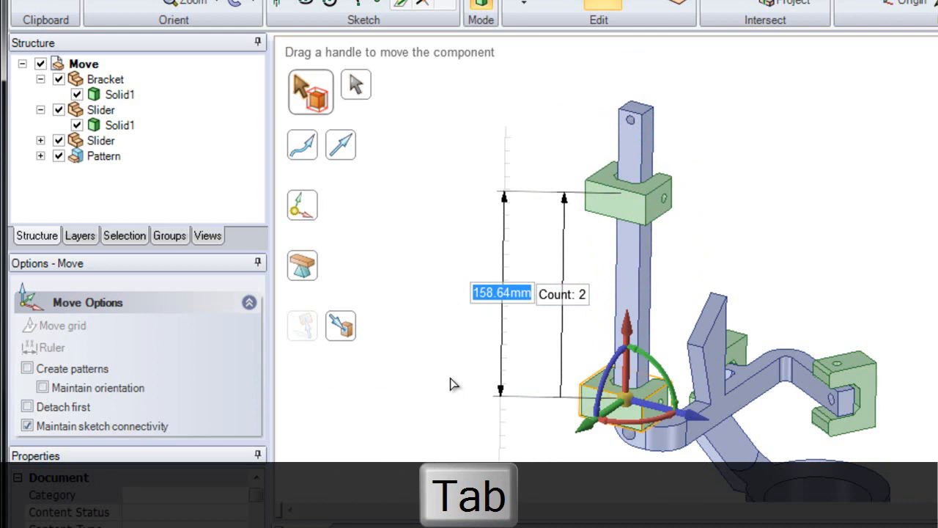
pyautogui.write('200')
pyautogui.press('Tab')
pyautogui.press('Tab')
pyautogui.press('Tab')
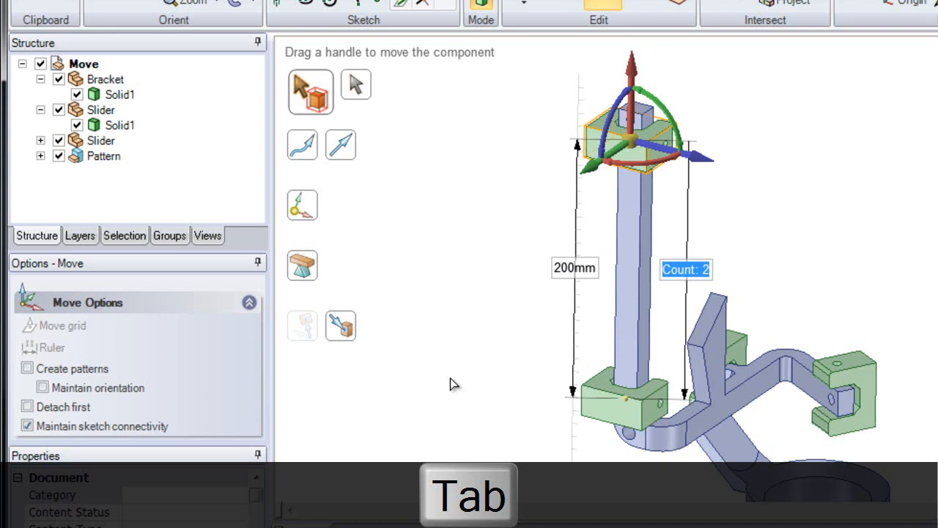
pyautogui.write('4')
pyautogui.press('Return')
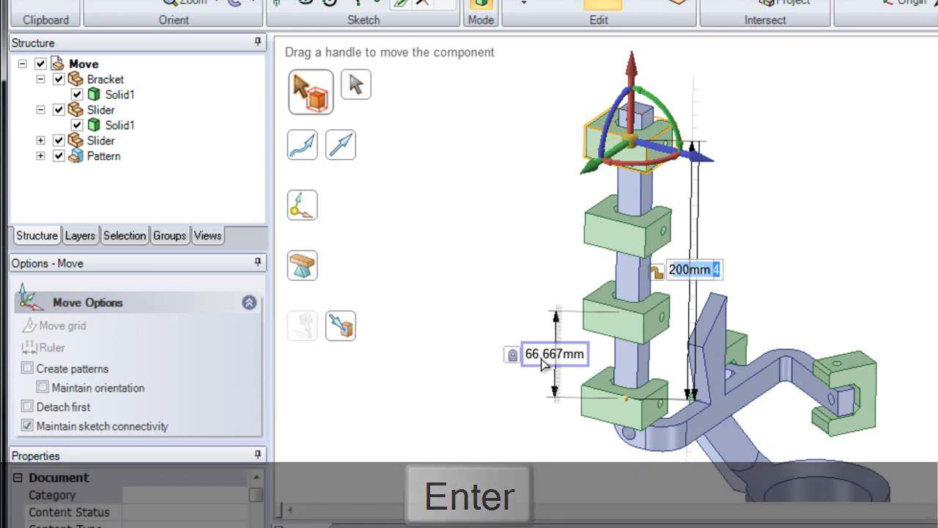
# - Clear the selection and expand the Pattern component in the structure tree to show its slider members
pyautogui.moveTo(697, 302)
pyautogui.mouseDown(button='middle')
pyautogui.moveTo(660, 310)
pyautogui.moveTo(686, 297)
pyautogui.mouseUp(button='middle')
pyautogui.click(717, 283)
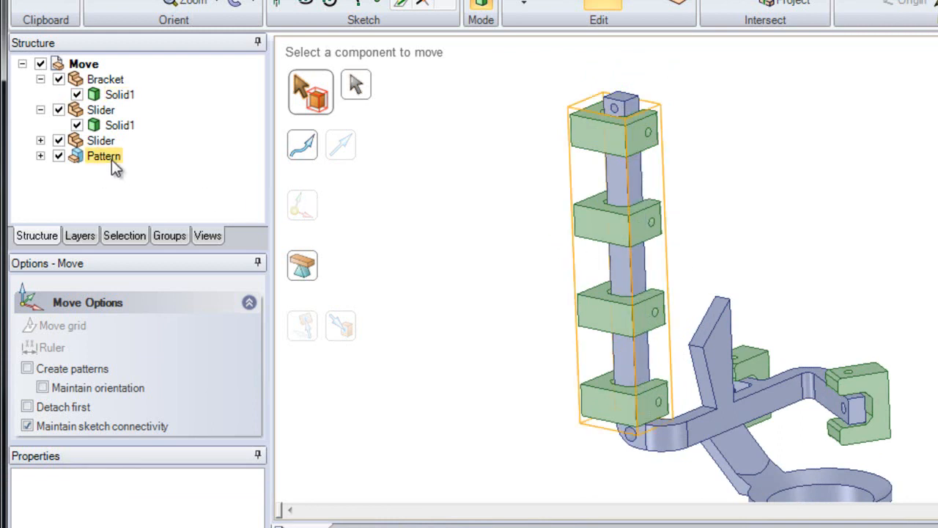
pyautogui.click(40, 157)
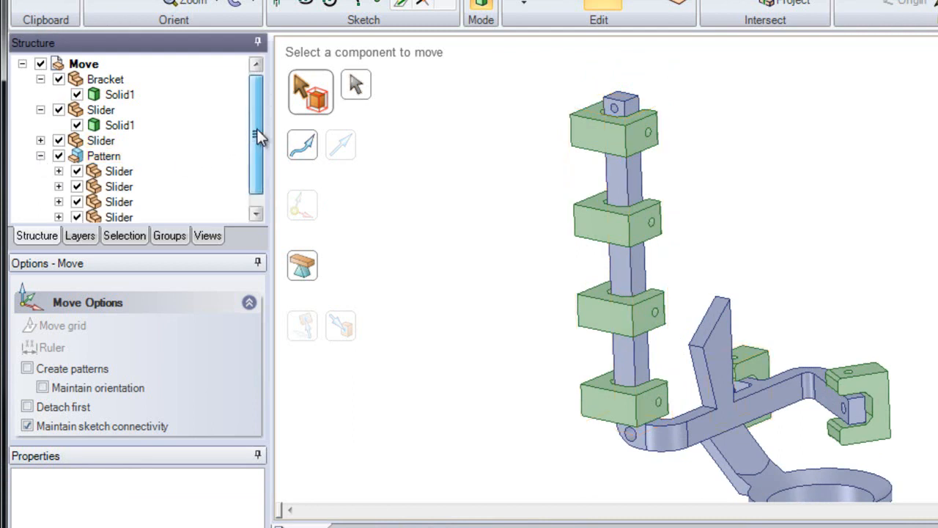
pyautogui.moveTo(259, 132); pyautogui.dragTo(257, 146)
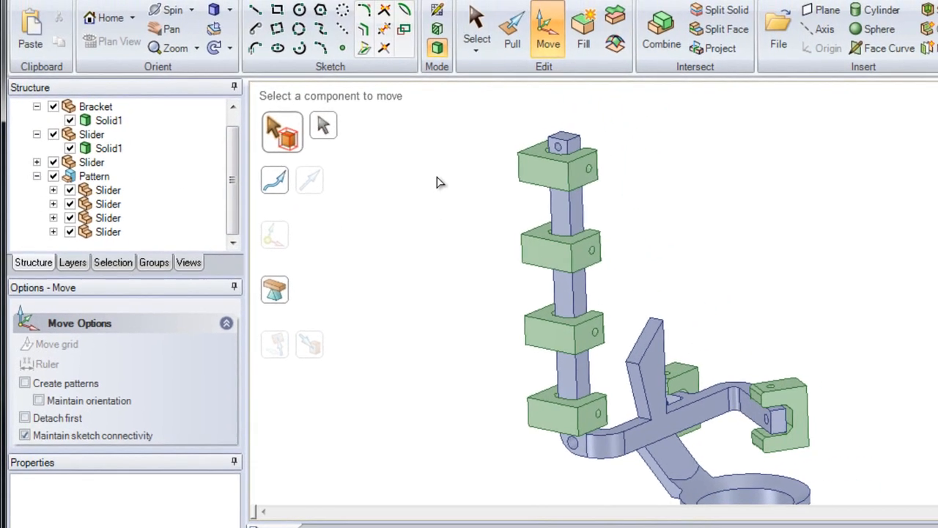
# - Try pulling the front face of the second patterned slider from the top outward by about 27 mm
pyautogui.click(511, 33)
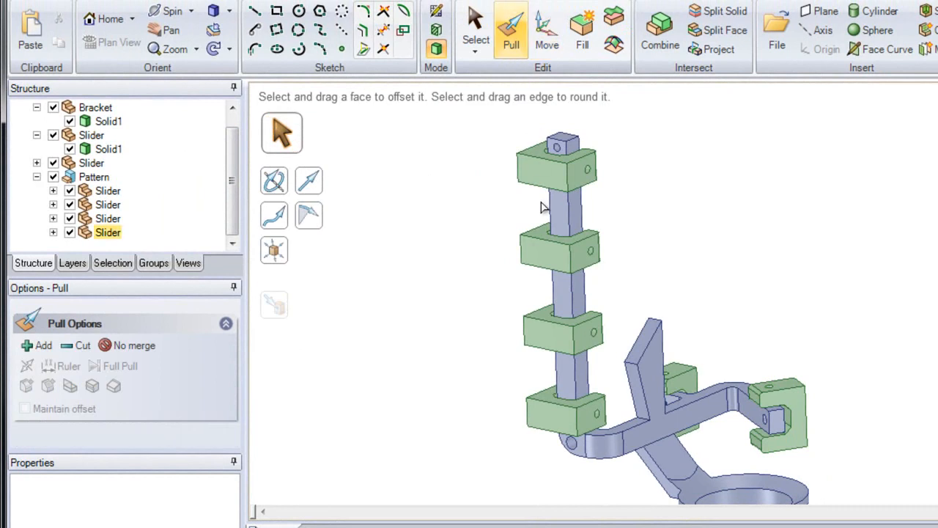
pyautogui.click(556, 257)
pyautogui.moveTo(555, 256); pyautogui.dragTo(532, 256)
pyautogui.press('Escape')
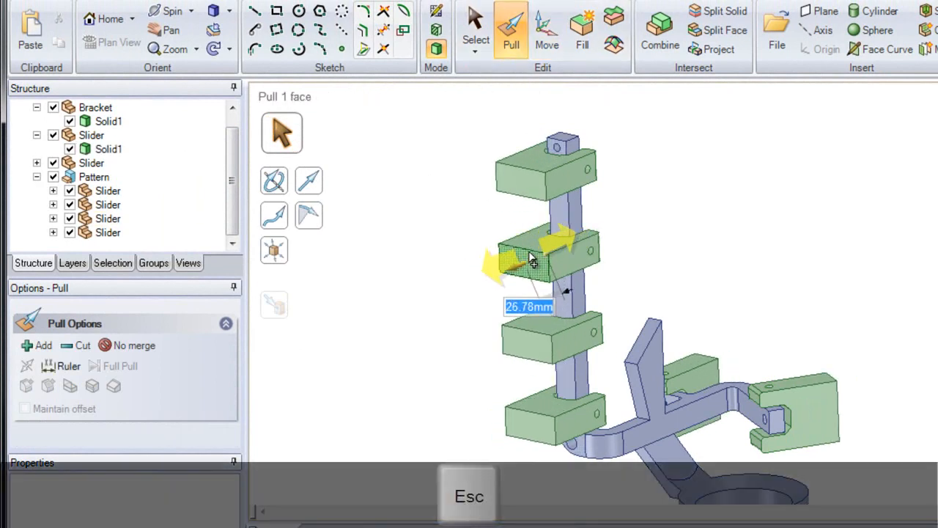
# - Select a face of the top patterned slider, lock the pattern's 200 mm overall length and set the count to 6
pyautogui.click(475, 28)
pyautogui.click(531, 178)
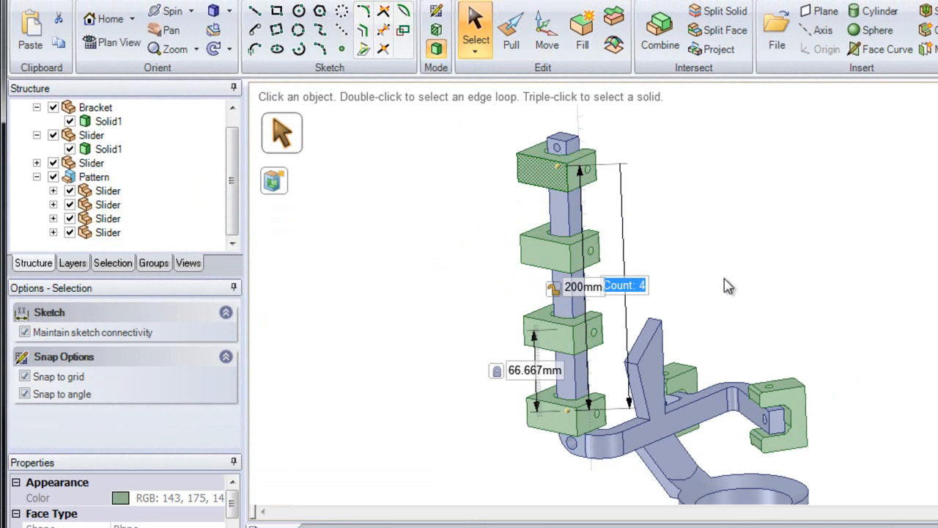
pyautogui.click(554, 286)
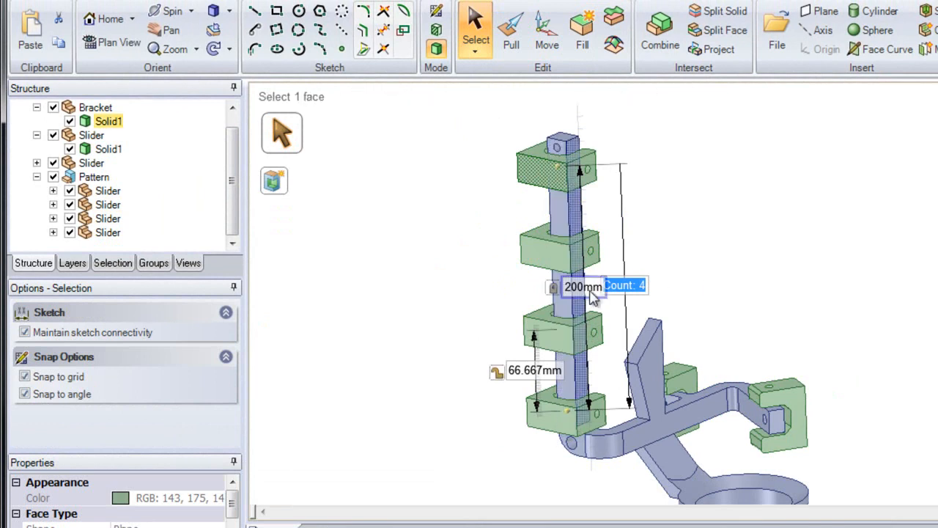
pyautogui.press('BackSpace')
pyautogui.write('6')
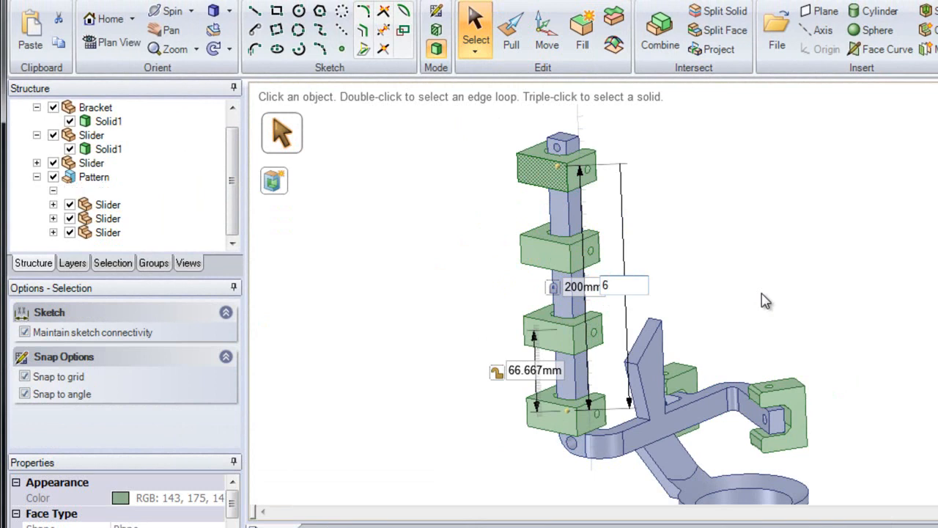
pyautogui.press('Return')
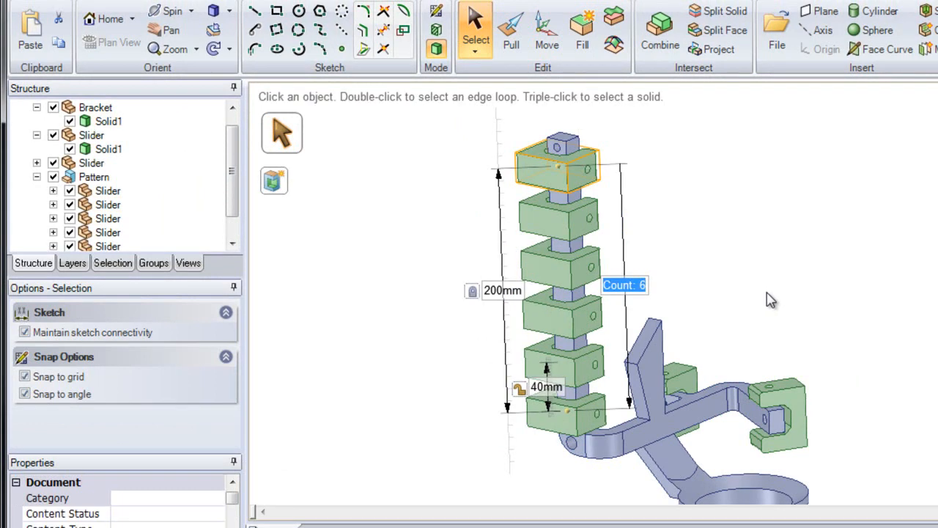
pyautogui.click(767, 292)
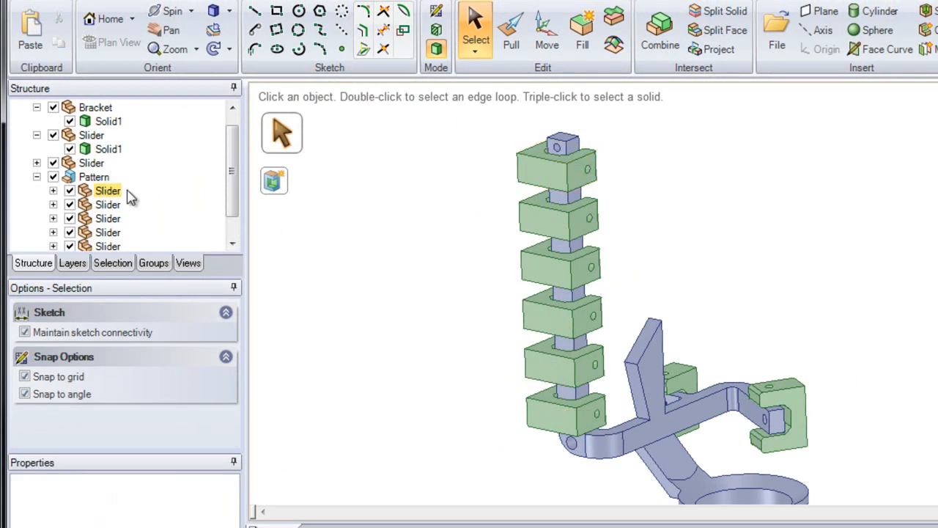
# - Select all the sliders in the Pattern component and move them out of it to the top-level Move component
pyautogui.moveTo(231, 189); pyautogui.dragTo(232, 222)
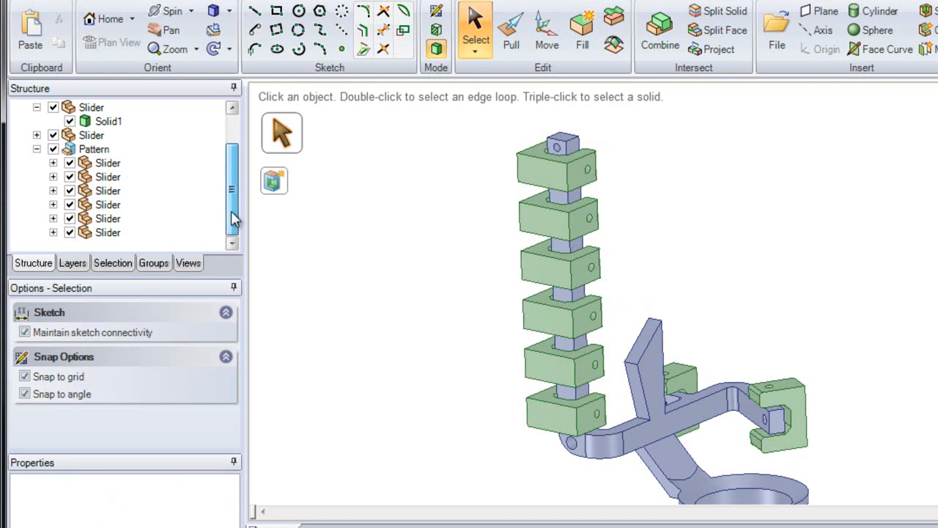
pyautogui.click(107, 164)
pyautogui.press('shift')
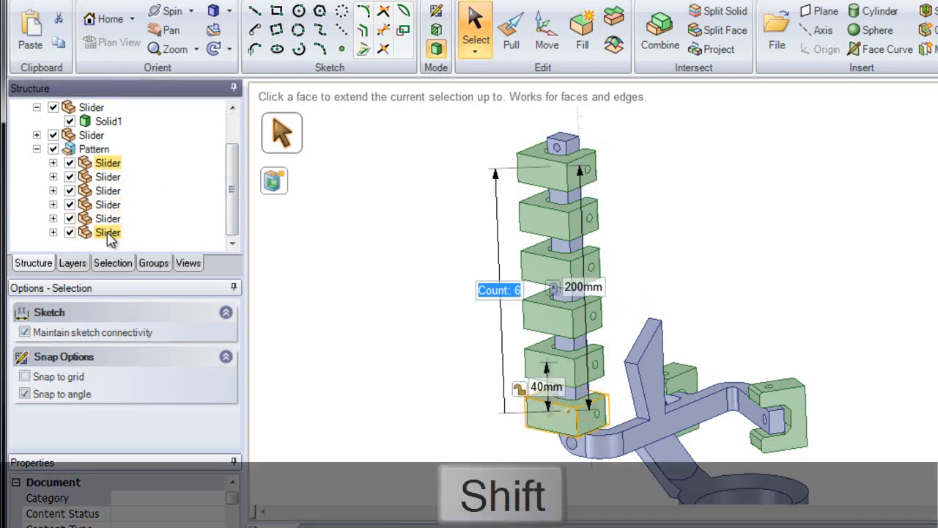
pyautogui.keyDown('shift'); pyautogui.click(107, 233); pyautogui.keyUp('shift')
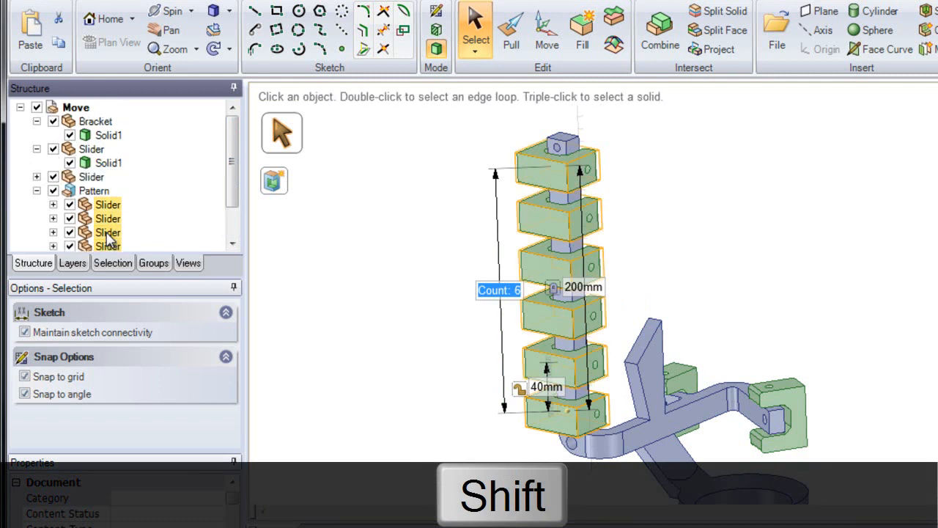
pyautogui.moveTo(102, 217); pyautogui.dragTo(82, 117)
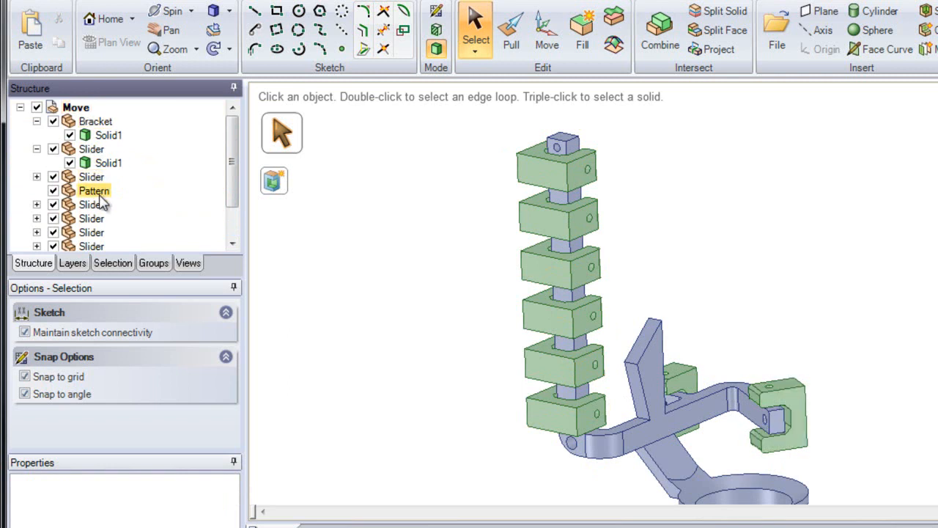
# - Check slider faces for pattern dimensions and try pulling the top slider's front face outward
pyautogui.click(540, 173)
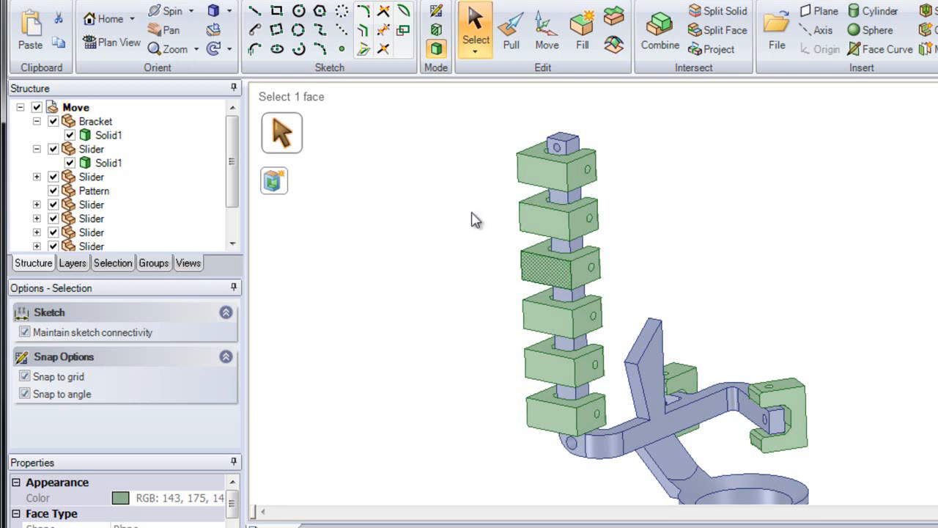
pyautogui.click(511, 33)
pyautogui.click(549, 178)
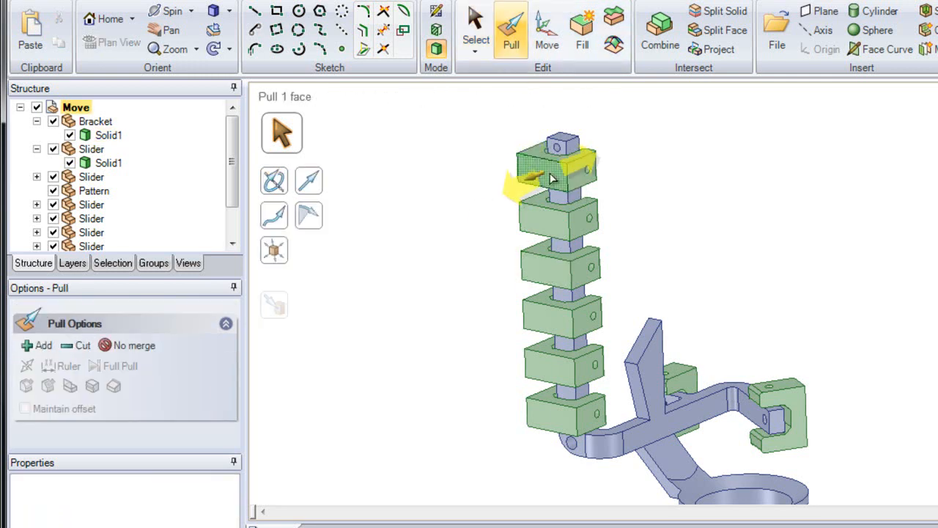
pyautogui.moveTo(551, 180)
pyautogui.mouseDown()
pyautogui.moveTo(484, 196)
pyautogui.moveTo(546, 168)
pyautogui.moveTo(534, 184)
pyautogui.mouseUp()
pyautogui.press('Escape')
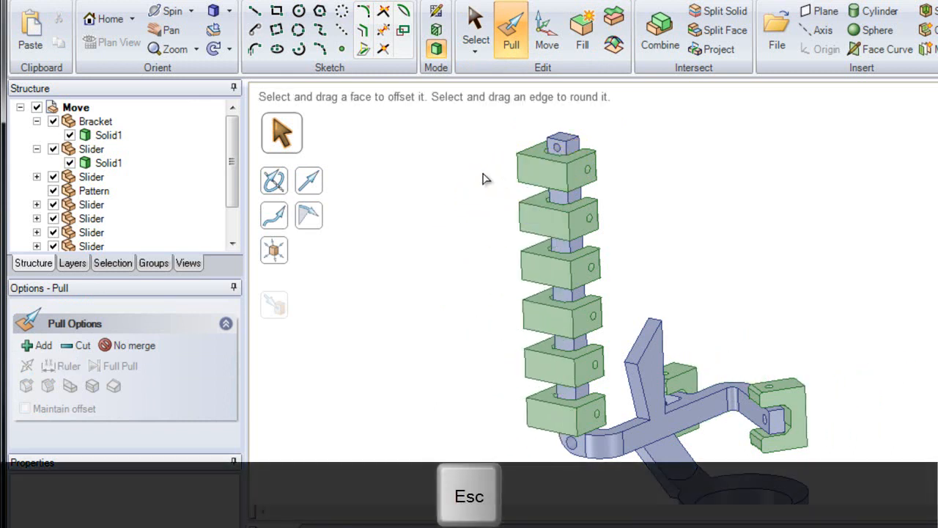
# - Return the model to the home view and activate the Move tool
pyautogui.press('h')
pyautogui.press('m')
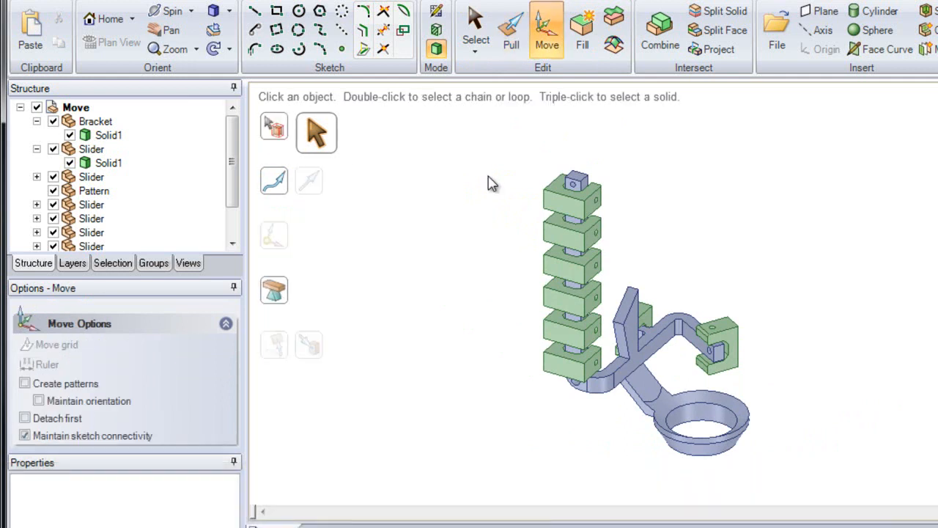